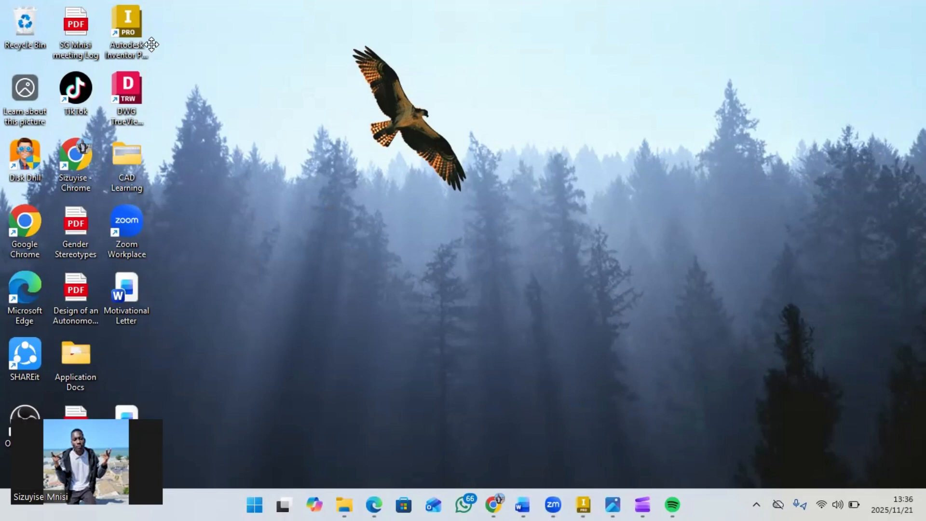
Step: Switch to Autodesk Inventor and create a new part from the metric Standard (mm).ipt template
click(583, 504)
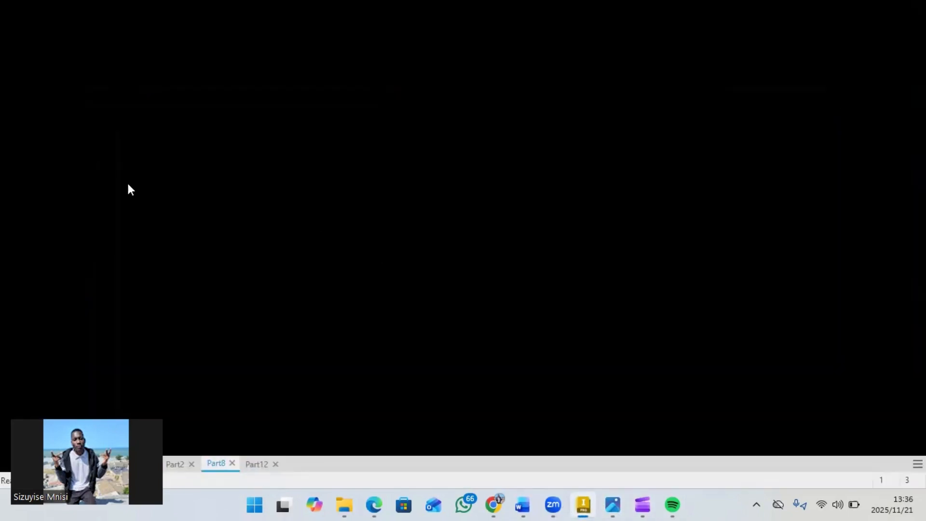
click(27, 7)
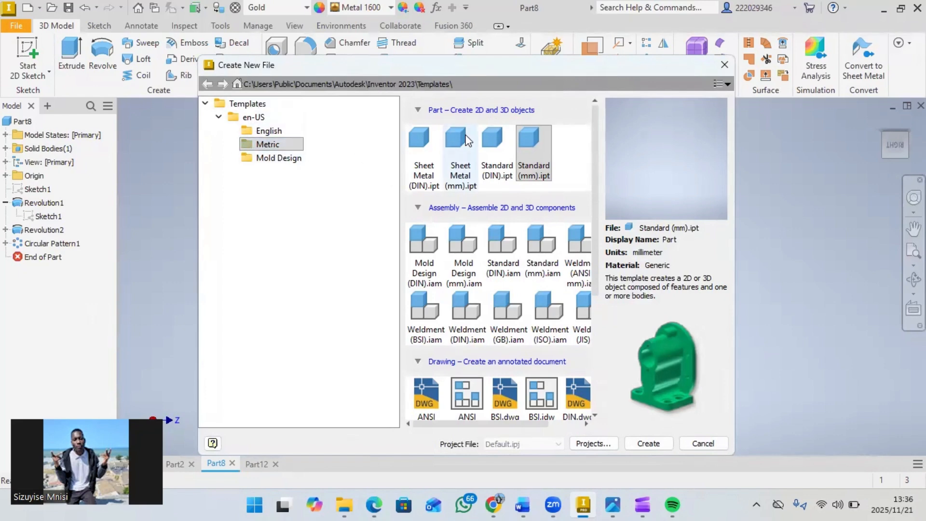
click(531, 145)
click(657, 442)
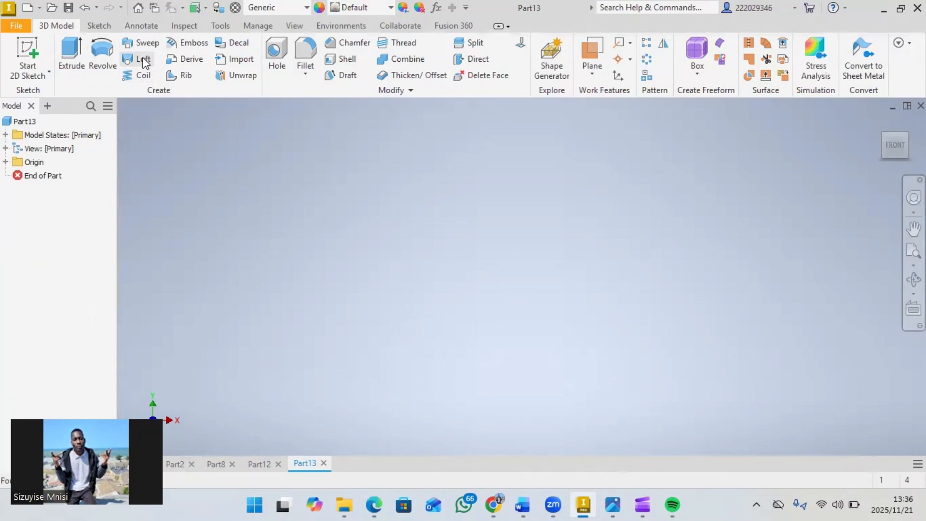
Step: Start a 2D sketch on the front (XY) origin plane
click(25, 53)
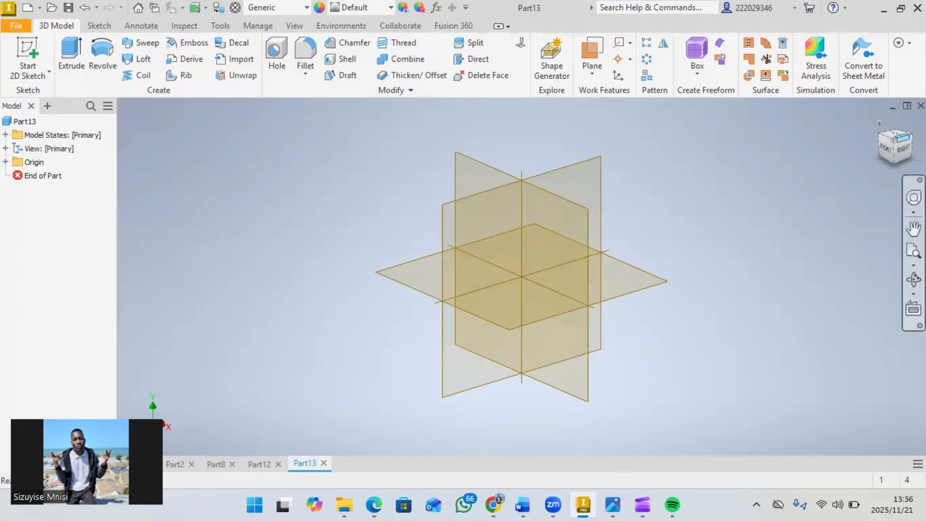
click(887, 147)
click(563, 312)
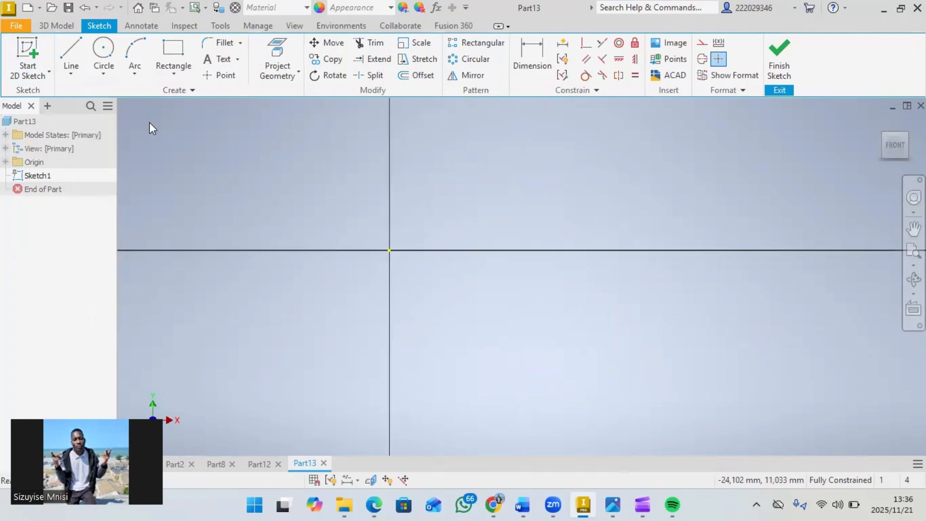
click(103, 48)
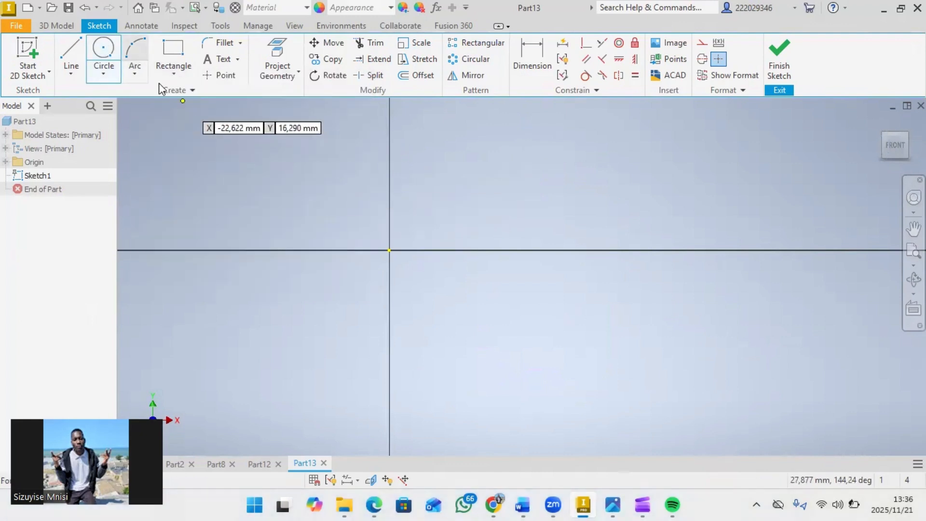
click(854, 505)
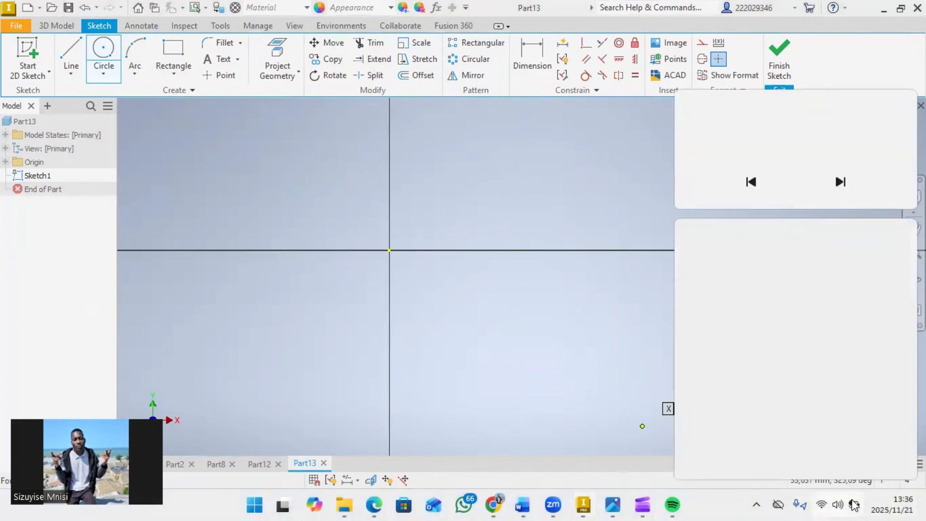
click(637, 366)
click(636, 366)
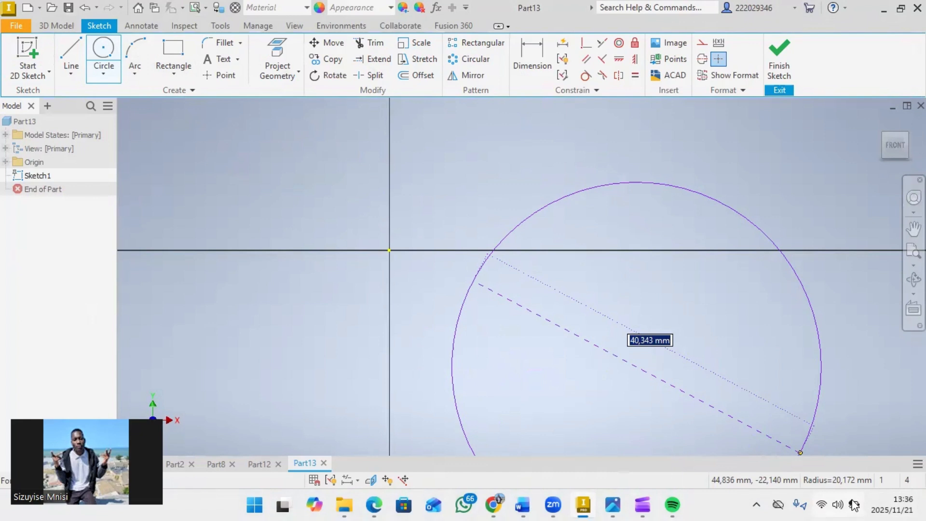
right_click(492, 155)
key(Escape)
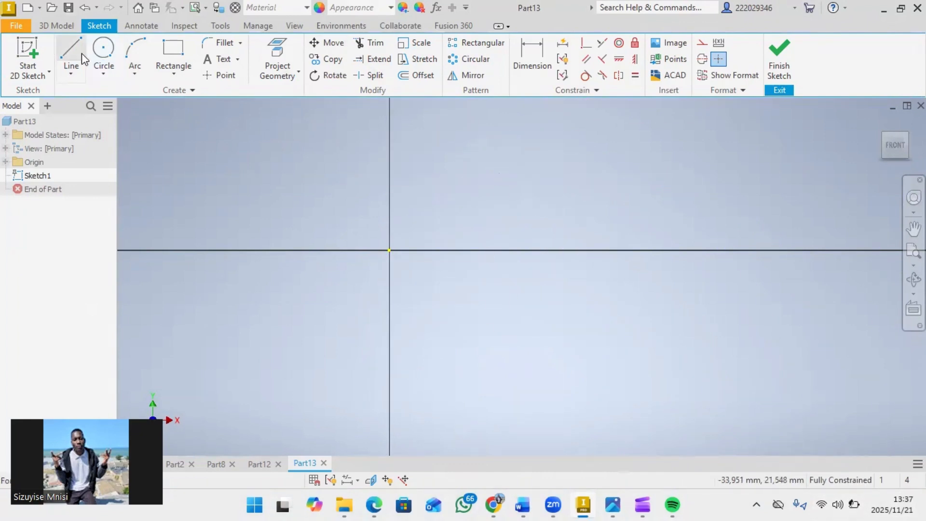
Step: Sketch a vertical line about 9.6 mm long upward from the origin
click(71, 54)
click(103, 48)
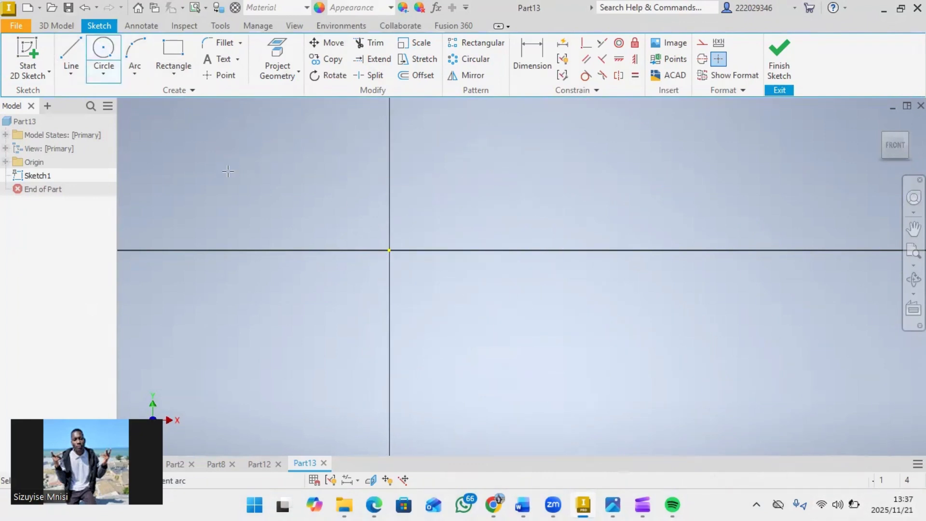
key(l)
click(389, 249)
click(389, 162)
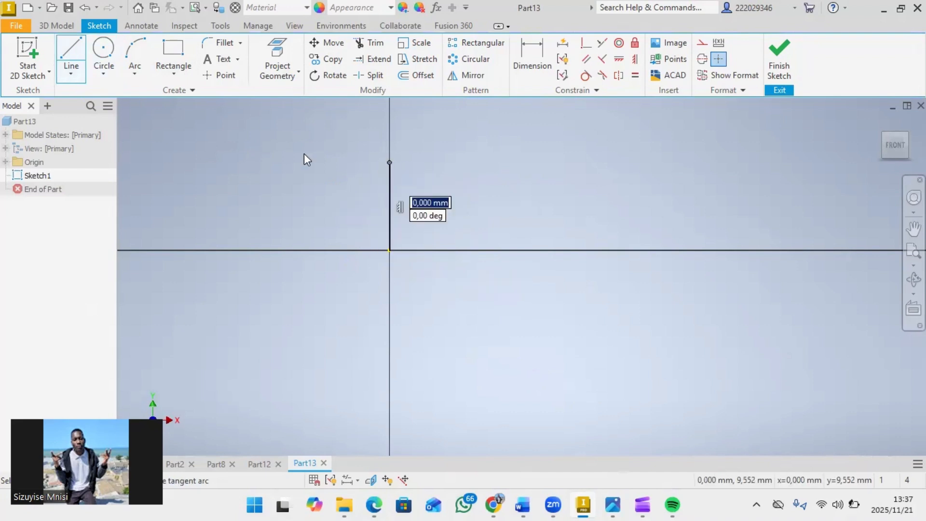
middle_drag(304, 159, 307, 282)
right_click(240, 244)
key(Escape)
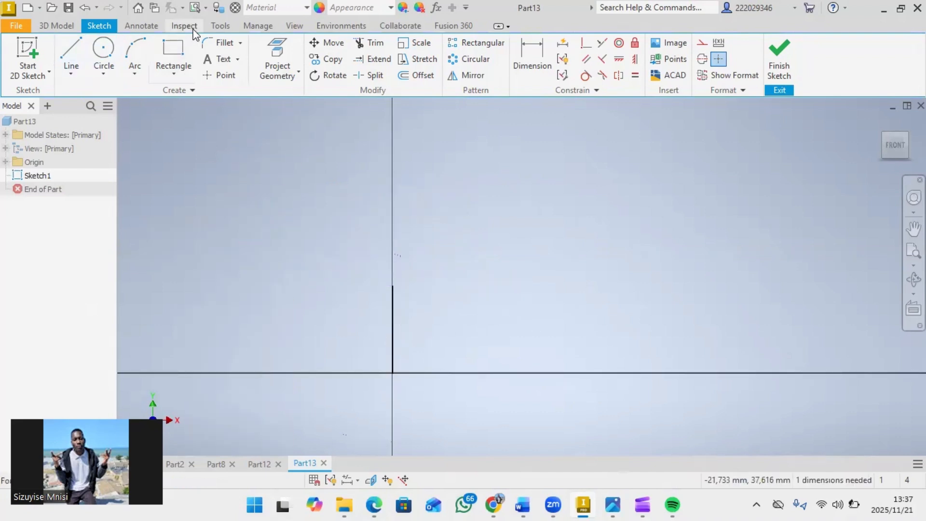
Step: Sketch an upward-bulging three-point arc of about 12 mm radius, starting at the vertical line's upper end and ending level with it
click(134, 71)
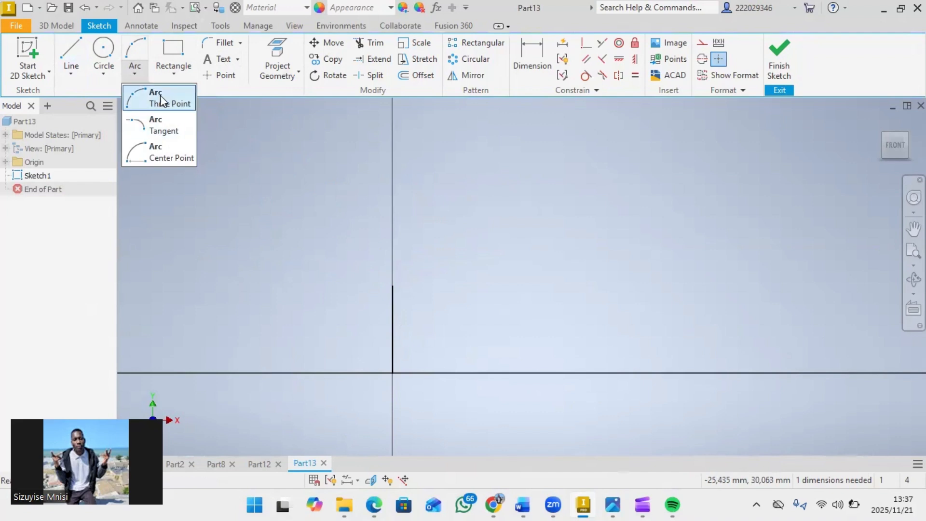
click(153, 130)
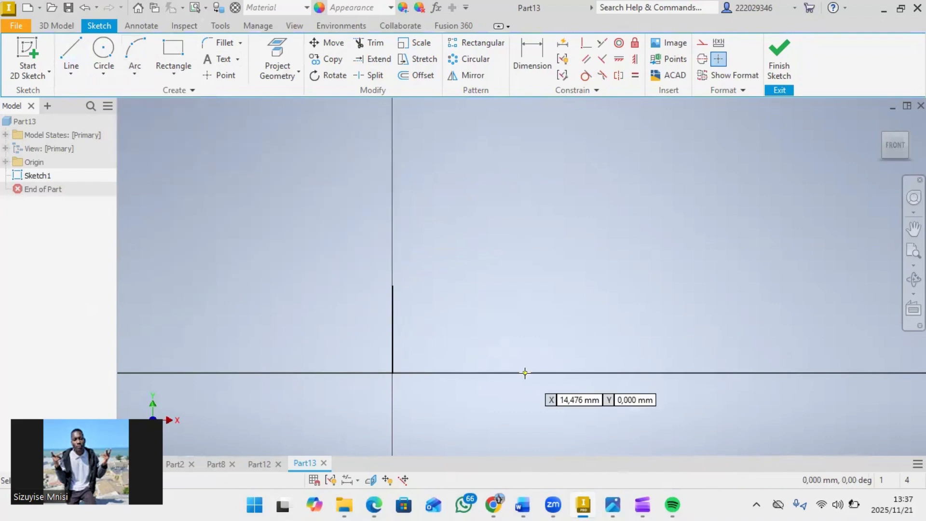
click(393, 285)
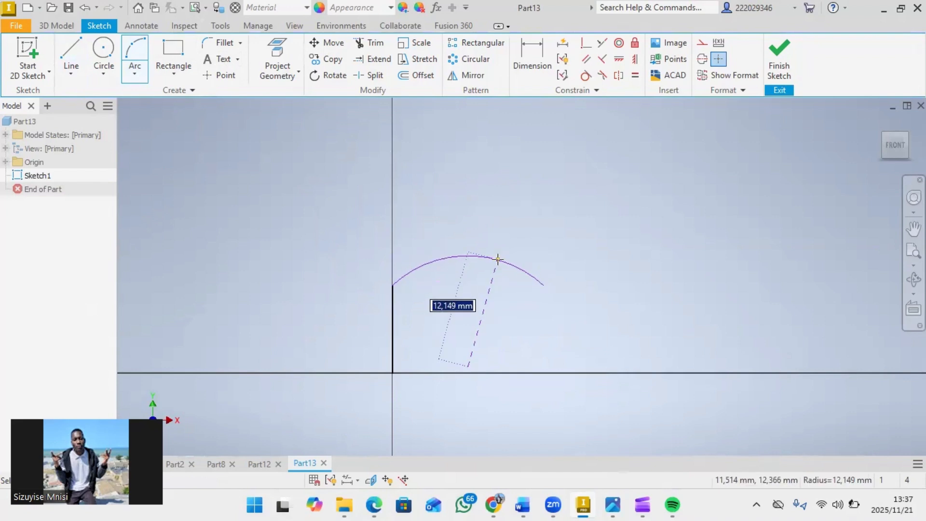
click(544, 284)
key(Escape)
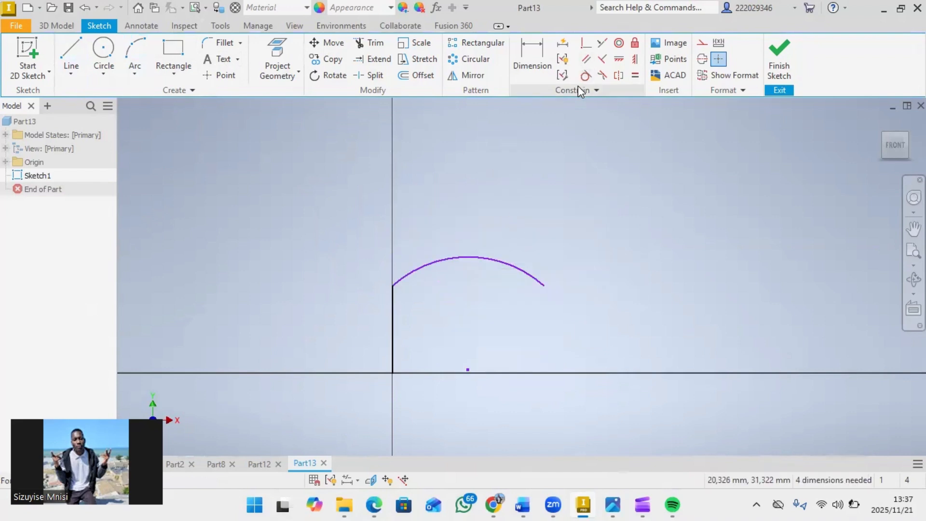
Step: Apply a tangent constraint between the arc and the vertical line
click(585, 75)
click(420, 269)
click(393, 294)
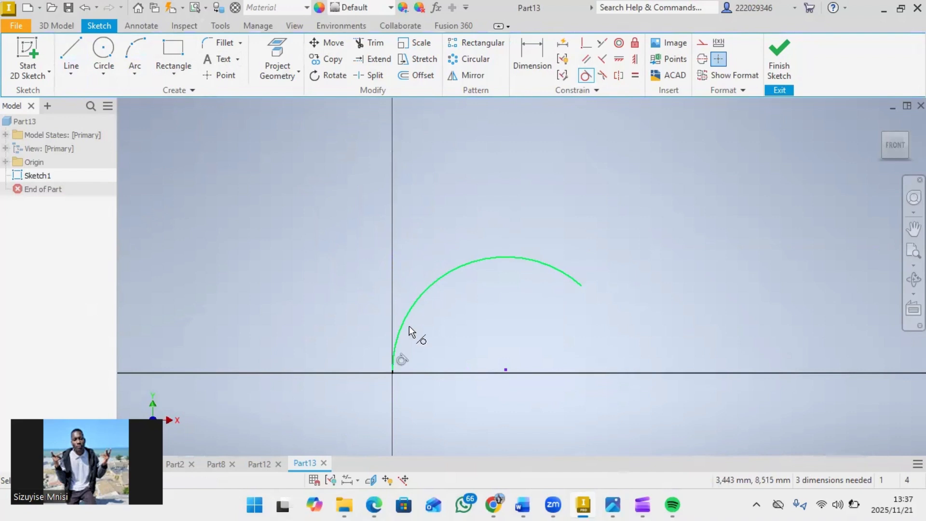
right_click(362, 336)
click(397, 325)
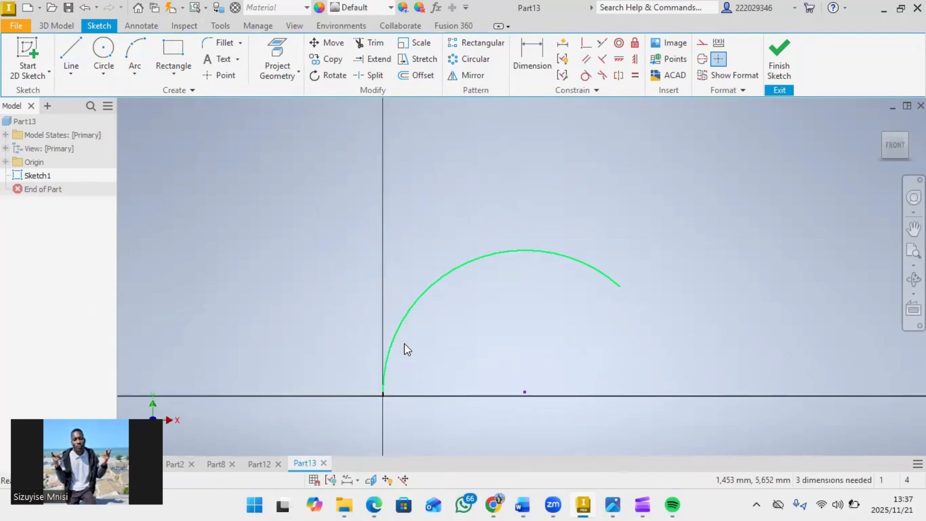
Step: Dimension the vertical line's length at 30 mm
scroll(404, 347, up, 3)
click(533, 55)
scroll(436, 288, up, 4)
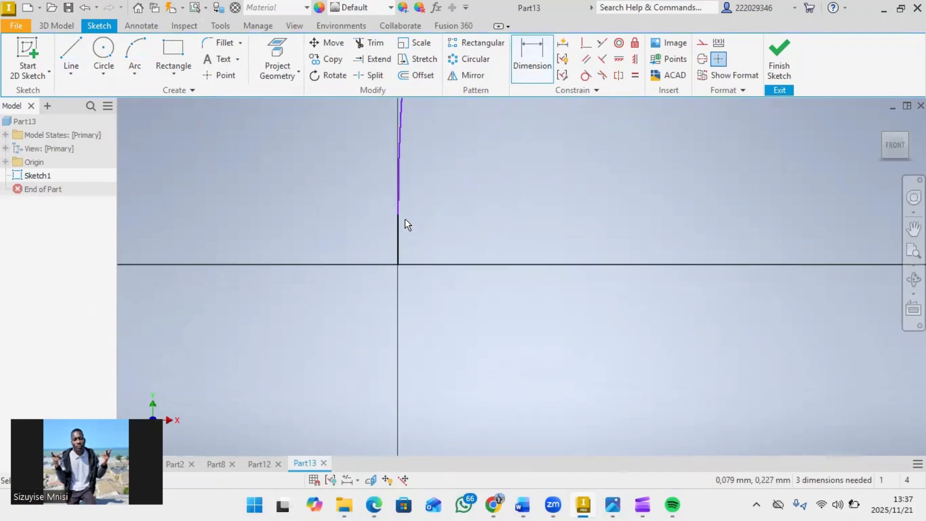
click(396, 265)
click(298, 251)
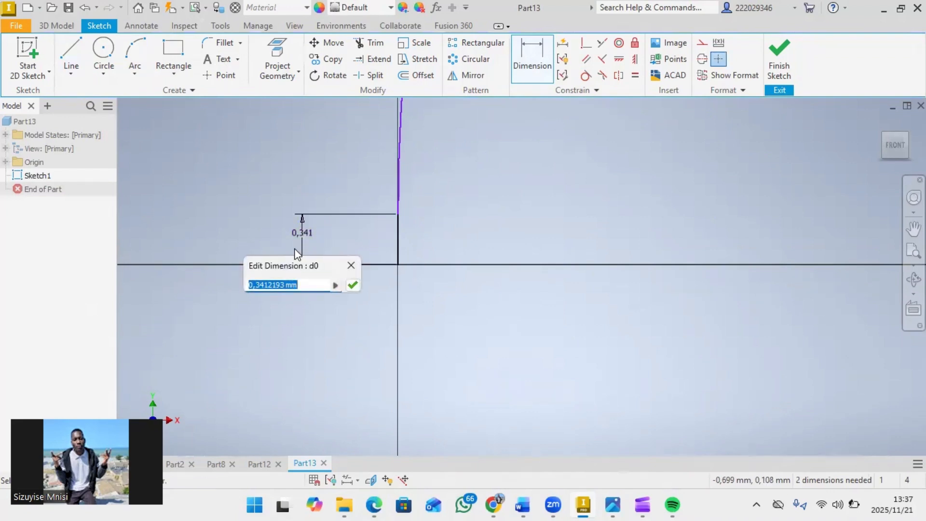
text(30)
key(Return)
scroll(461, 303, down, 10)
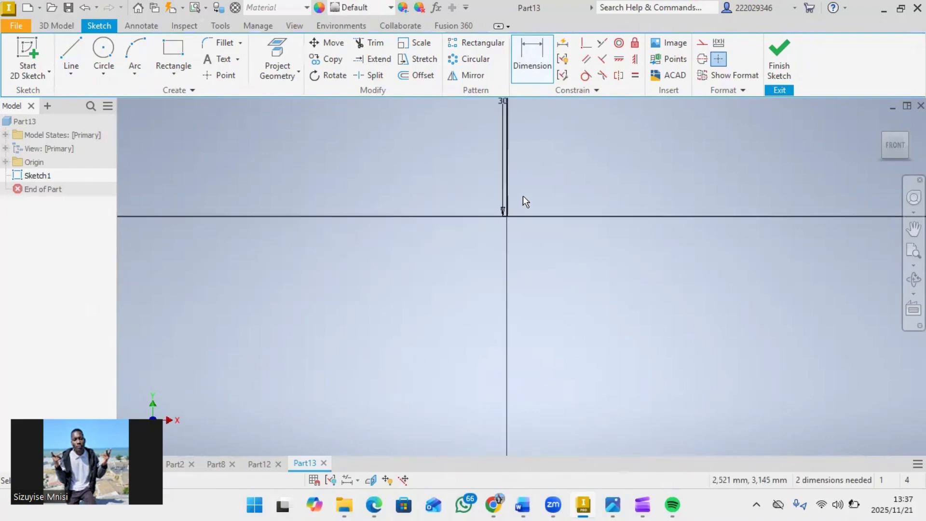
Step: Sketch a downward-bulging three-point arc of about 17 mm radius from the first arc's free end to a point level with it
click(135, 54)
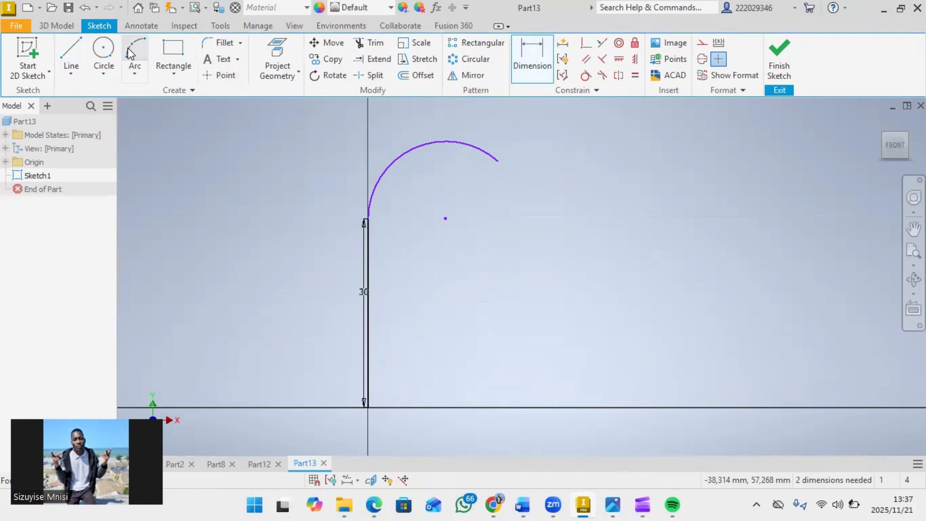
click(497, 160)
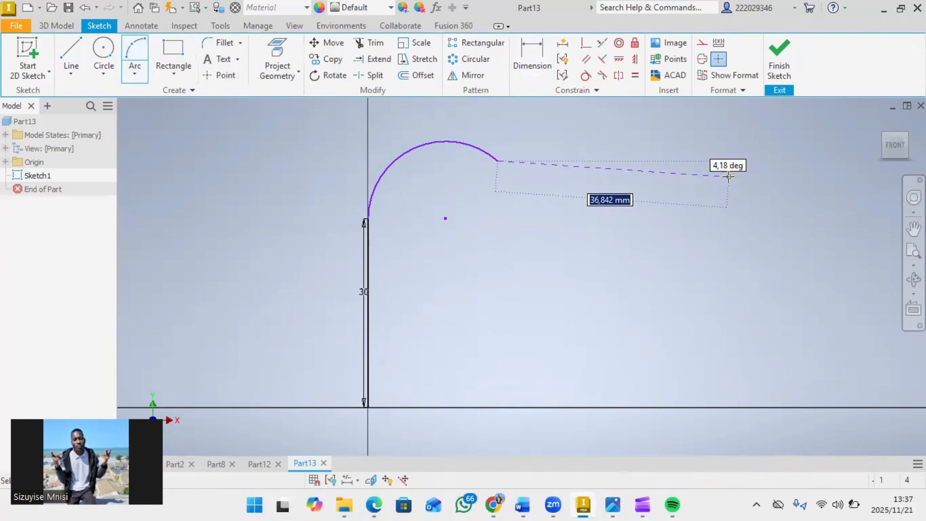
click(666, 161)
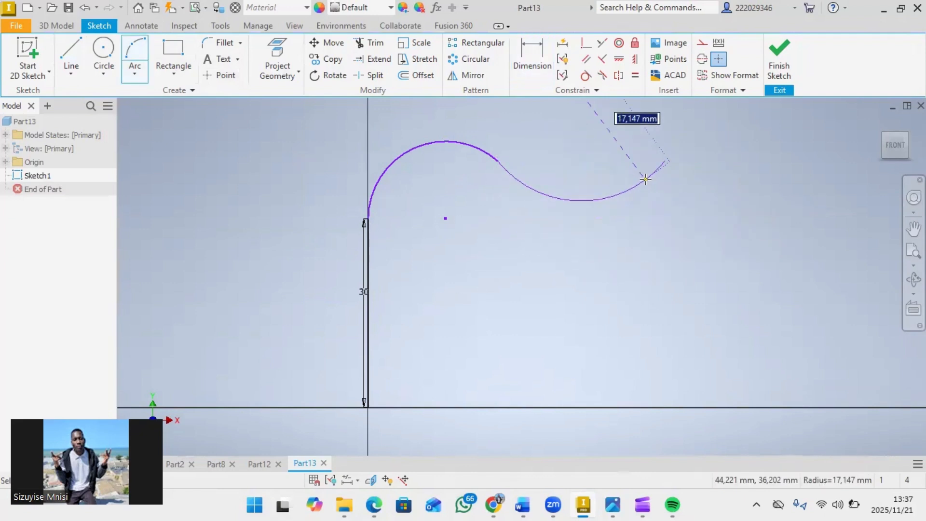
click(645, 177)
right_click(632, 151)
click(678, 147)
Step: Apply a tangent constraint between the two arcs
click(585, 75)
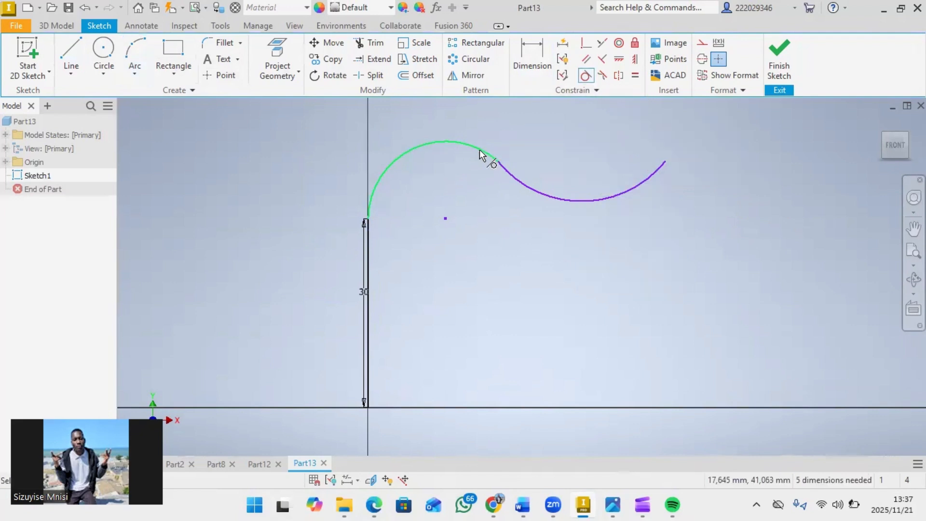
click(486, 154)
click(507, 170)
Step: Sketch a horizontal line about 31.6 mm long outward from the second arc's free end
click(73, 57)
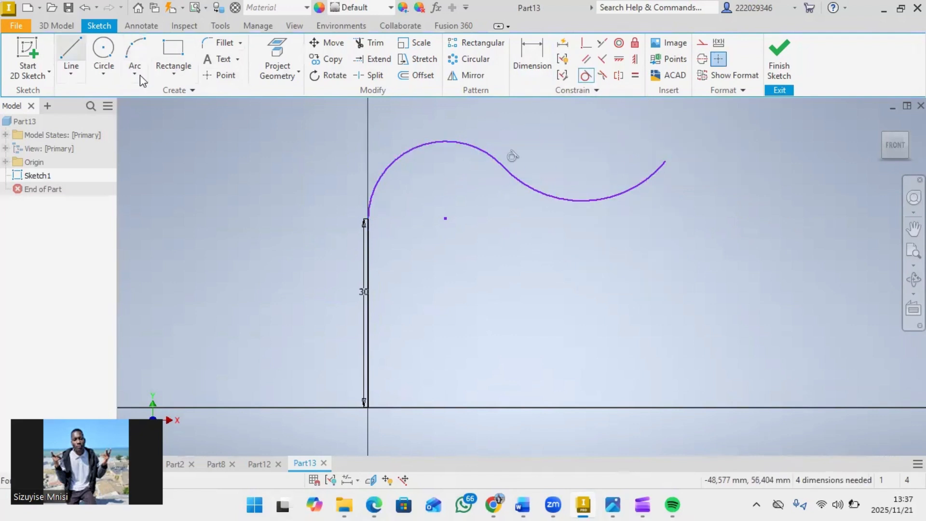
click(666, 161)
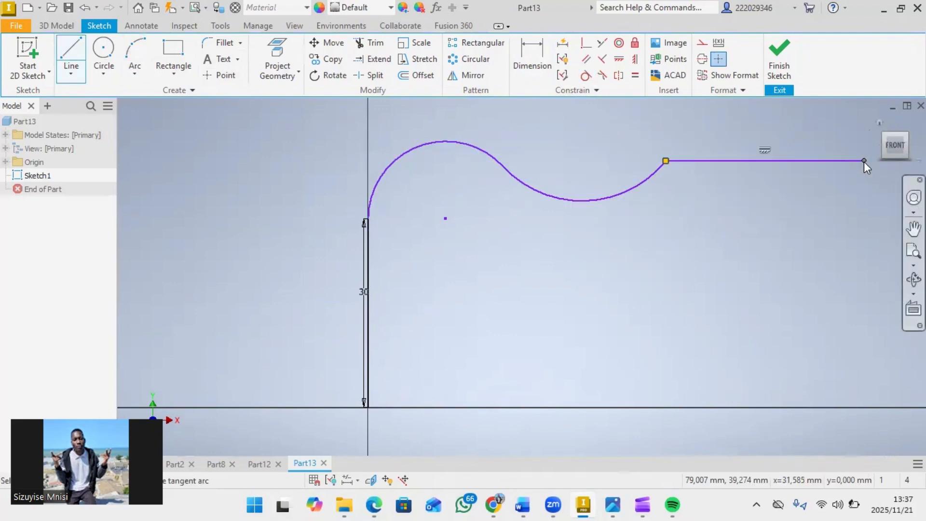
right_click(816, 149)
click(866, 145)
Step: Make the horizontal line tangent to the second arc and finish the sketch
scroll(376, 325, up, 3)
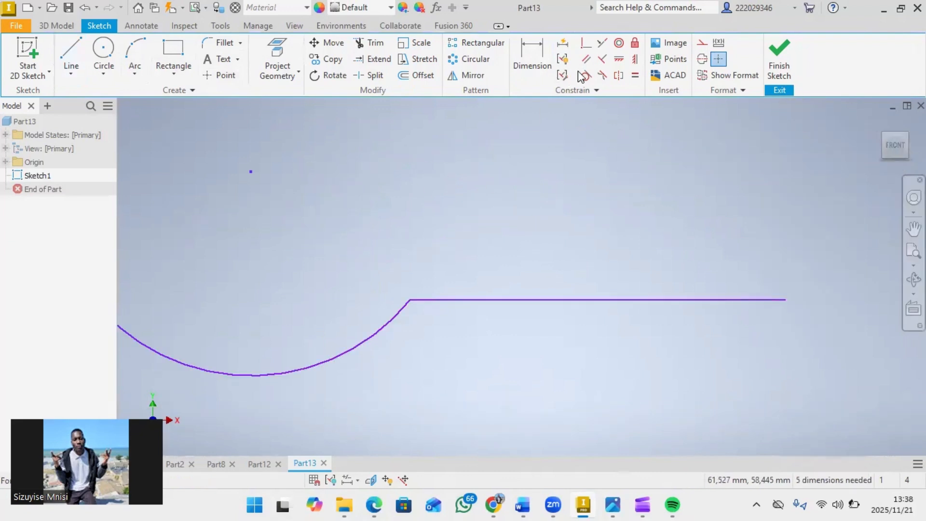
click(427, 304)
click(403, 316)
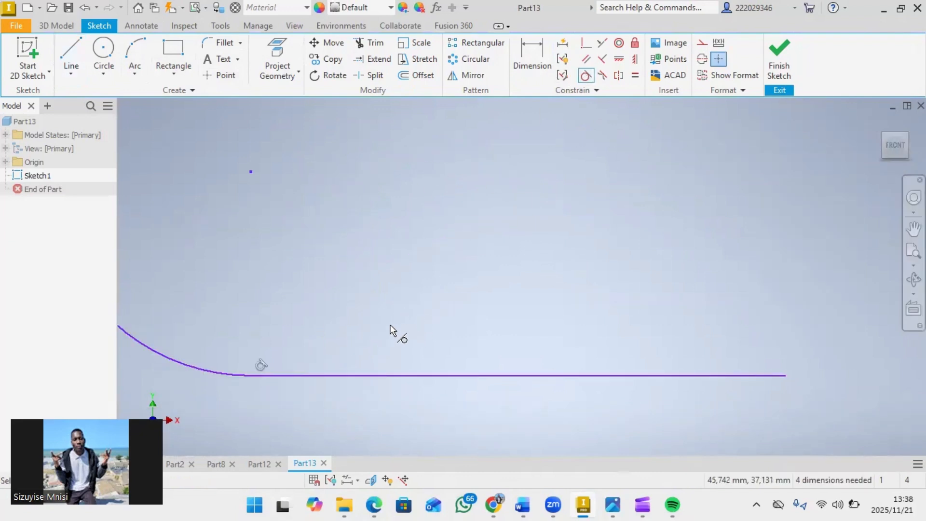
scroll(596, 229, down, 1)
right_click(521, 206)
click(572, 202)
middle_drag(471, 267, 717, 167)
scroll(718, 167, down, 3)
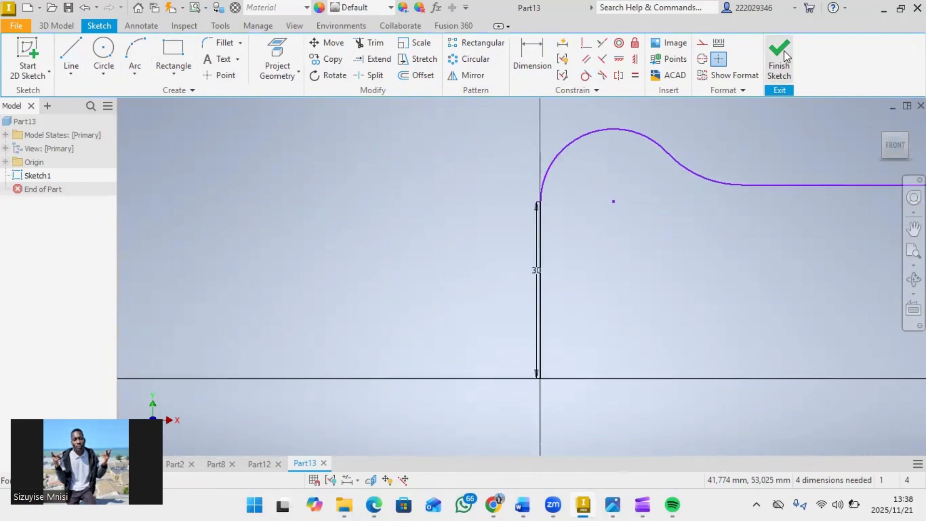
click(783, 58)
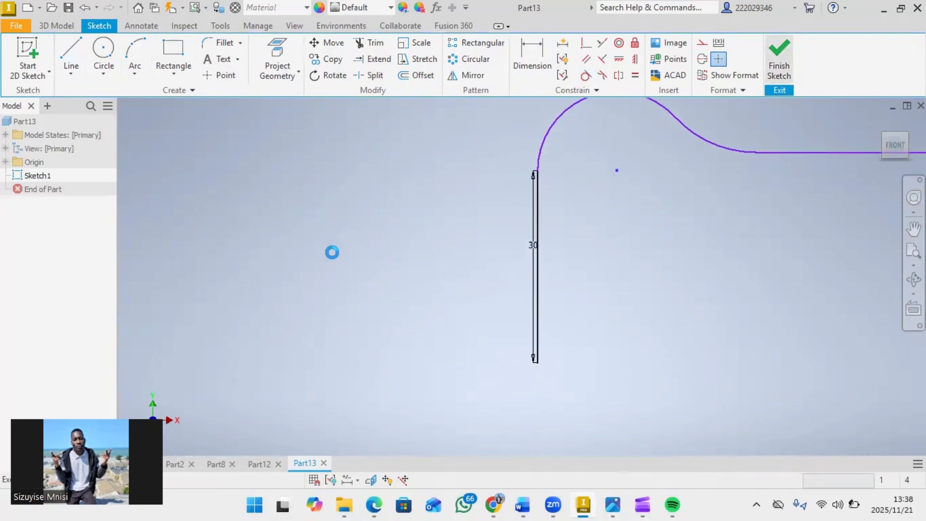
Step: Start a new 2D sketch on the XZ origin plane
click(5, 163)
click(48, 193)
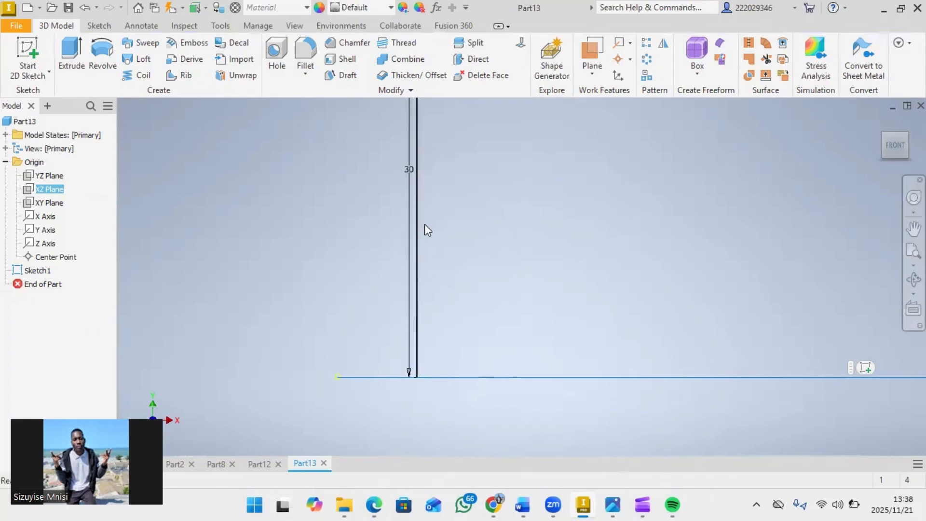
click(866, 368)
Step: Sketch a 10 mm diameter circle centred on the start of the path and finish the sketch
click(103, 48)
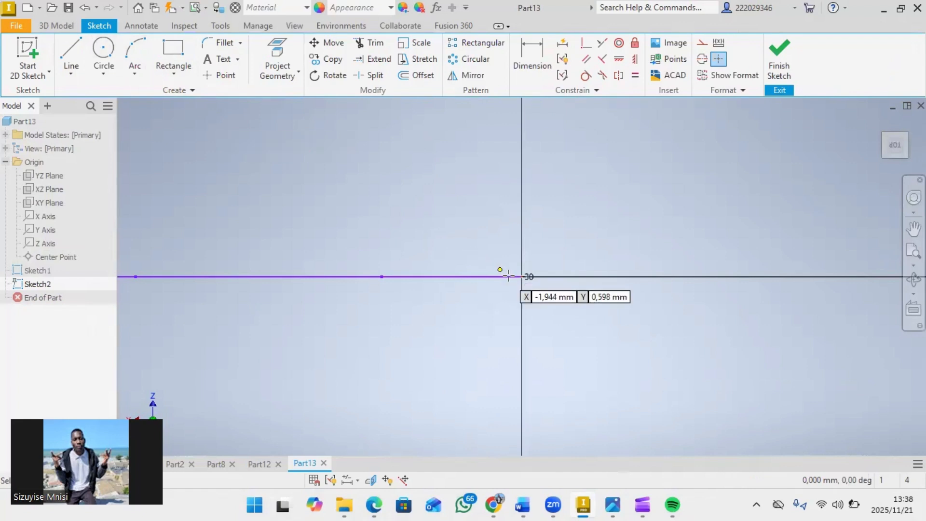
click(521, 277)
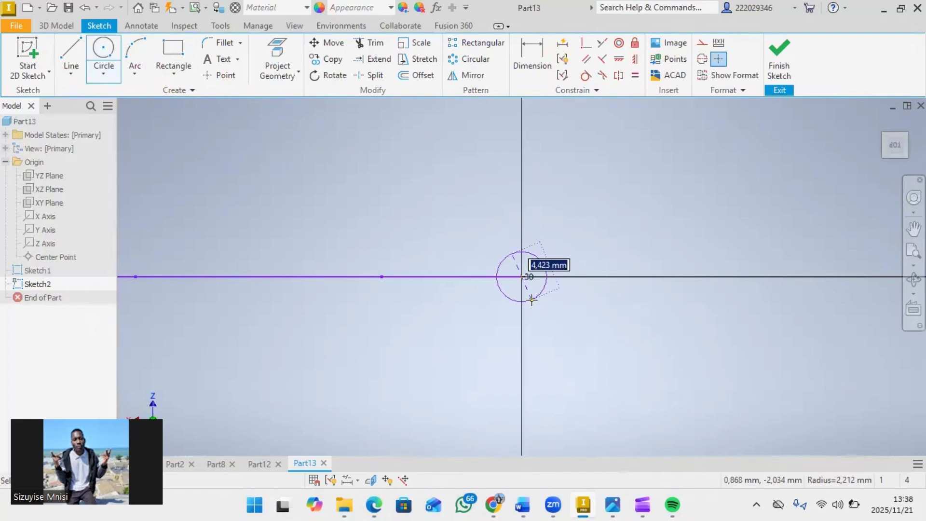
text(10)
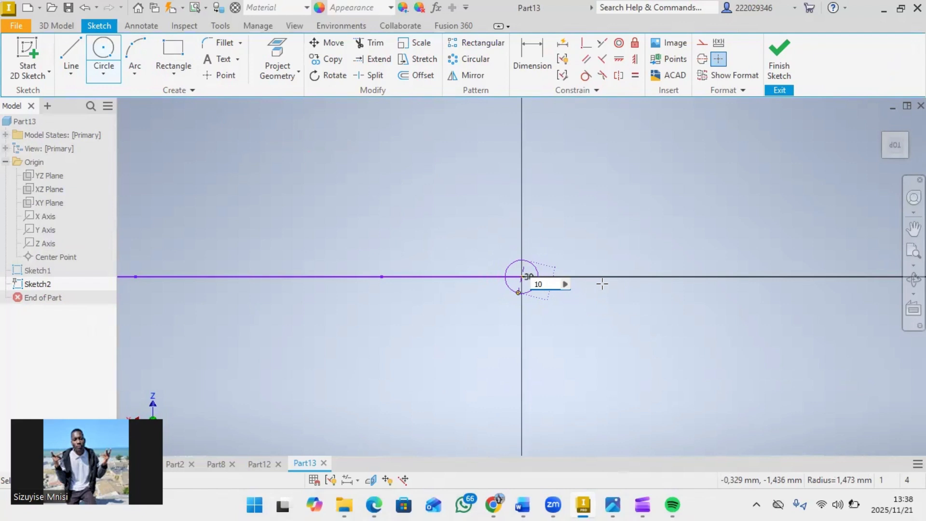
key(Return)
right_click(603, 282)
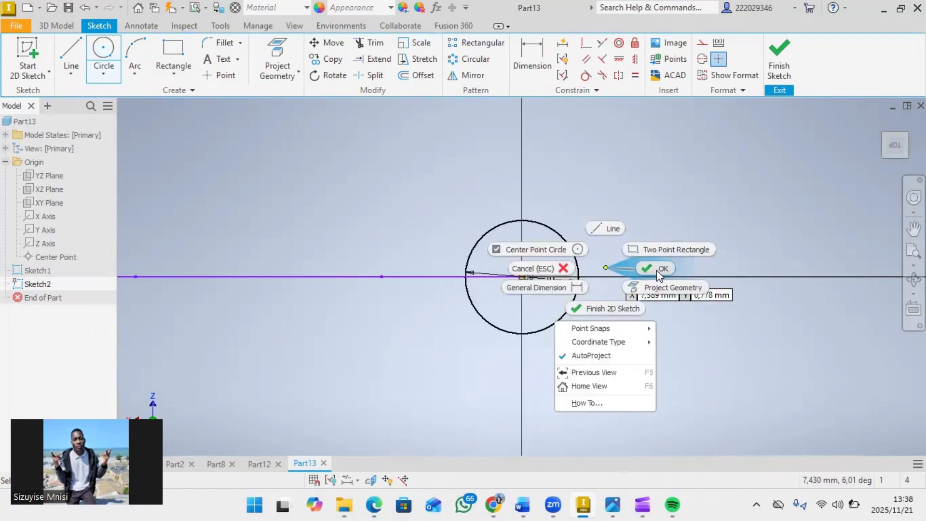
key(Escape)
click(780, 54)
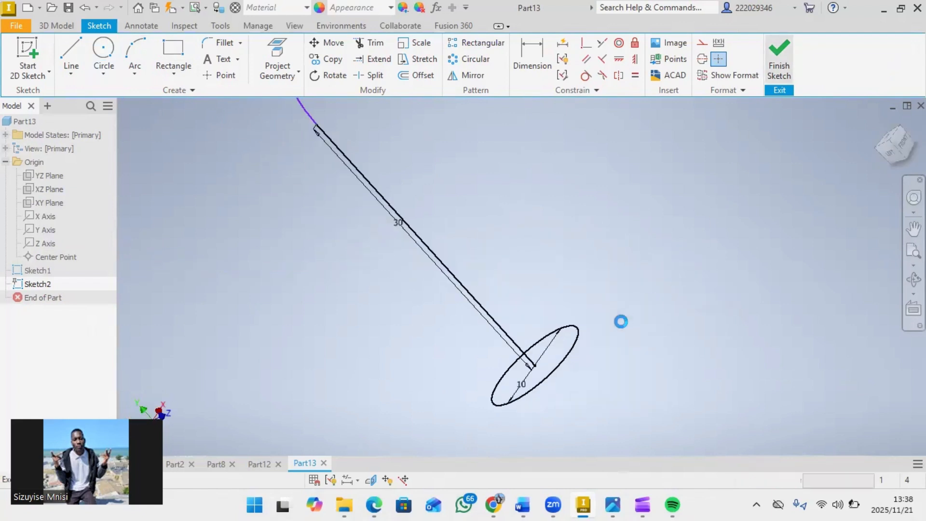
Step: Sweep the circular profile along the four-curve path, with 0 deg taper and 0 deg twist, as a solid body
click(141, 43)
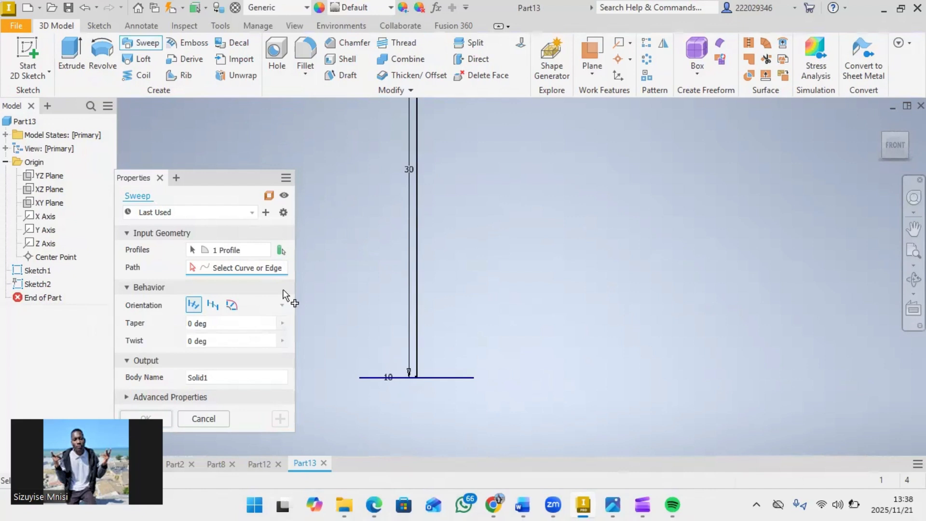
click(418, 231)
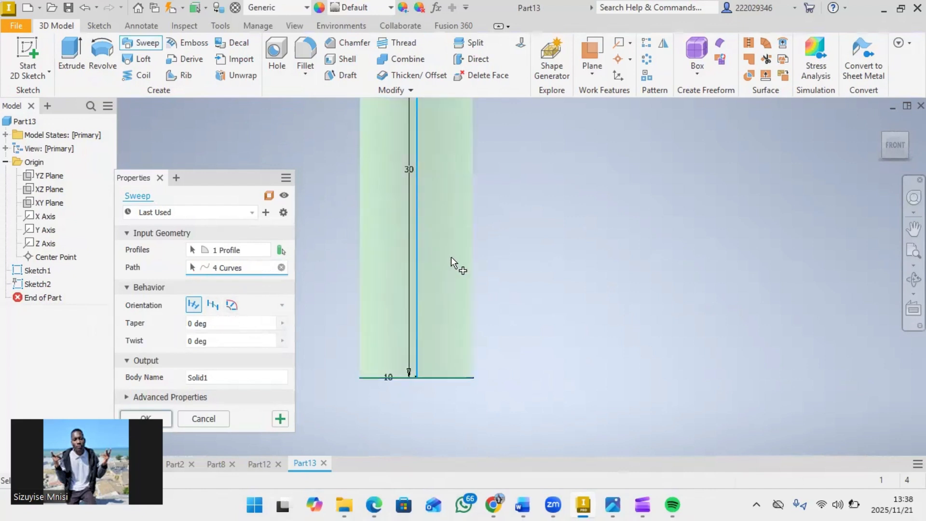
scroll(419, 289, up, 4)
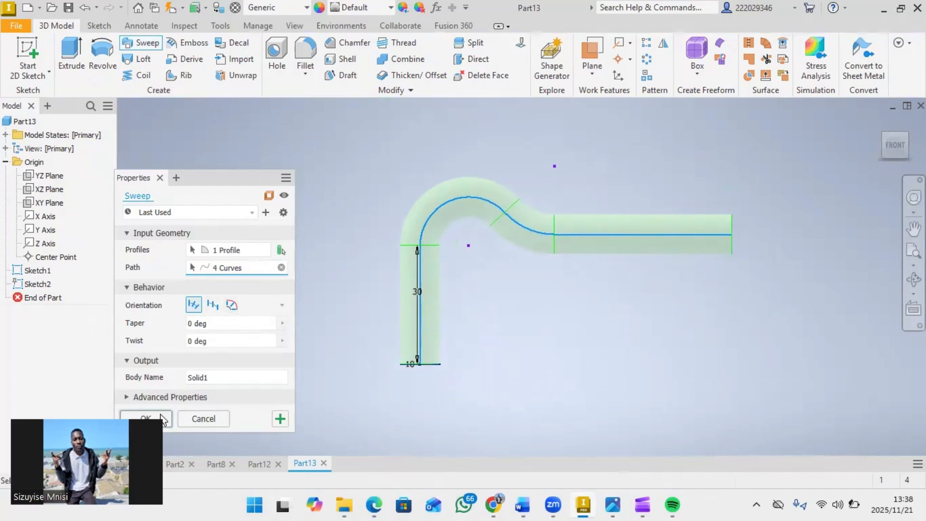
click(145, 418)
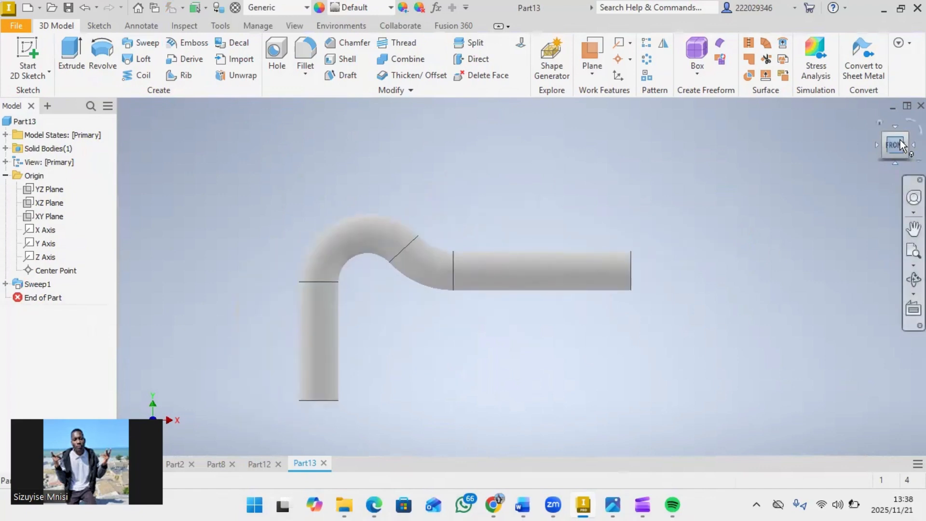
drag(900, 145, 891, 150)
shift+middle_drag(463, 306, 506, 289)
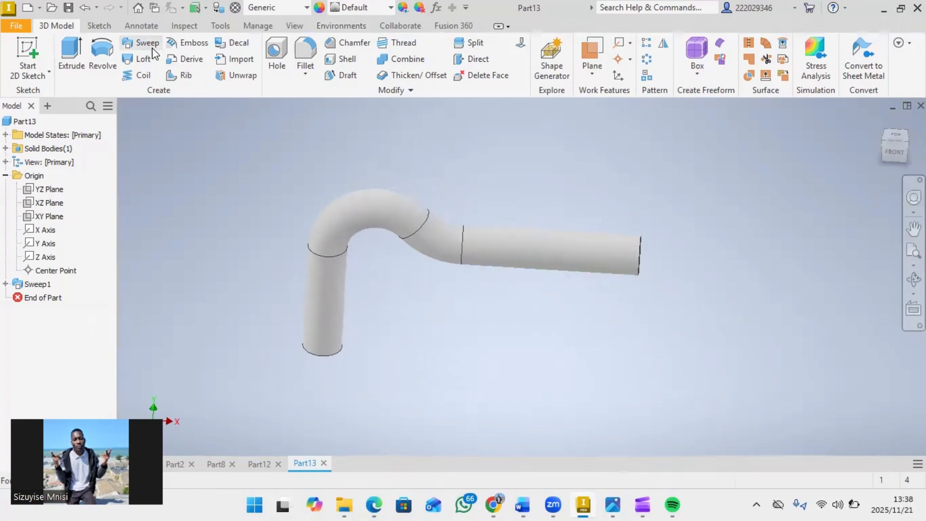
middle_drag(366, 302, 450, 319)
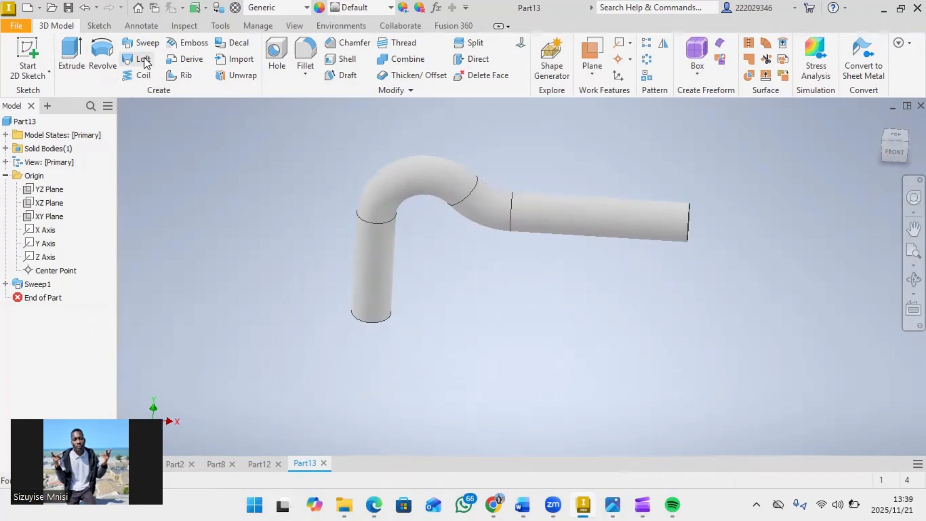
Step: Create a new part from the metric Standard (mm).ipt template and start a 2D sketch on the XY plane
click(28, 8)
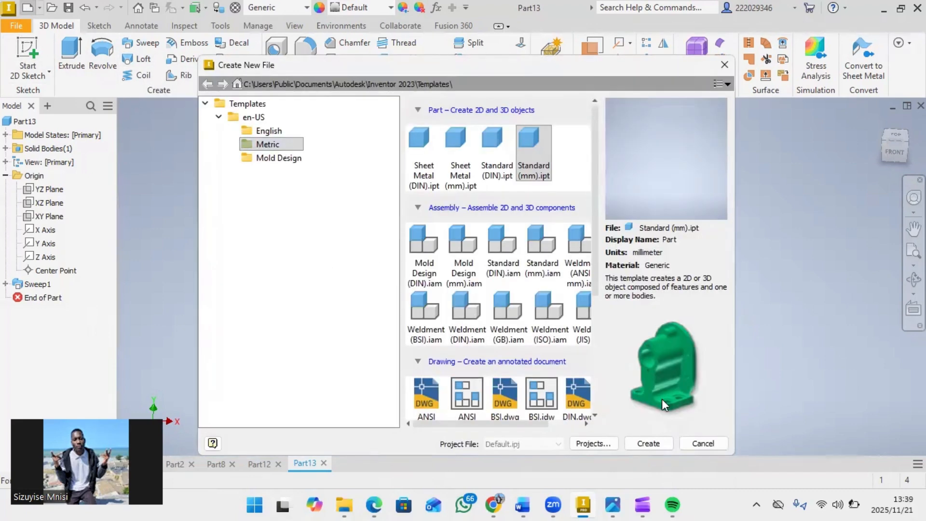
click(649, 444)
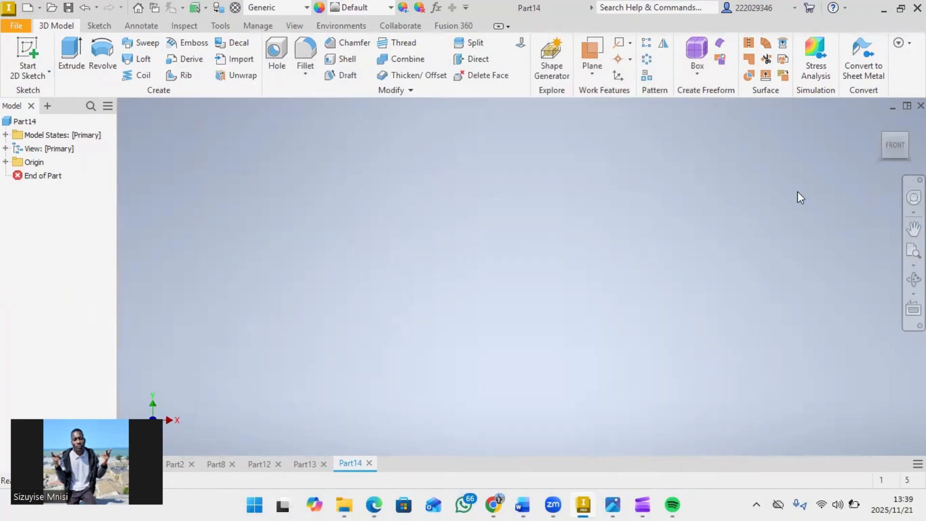
click(28, 53)
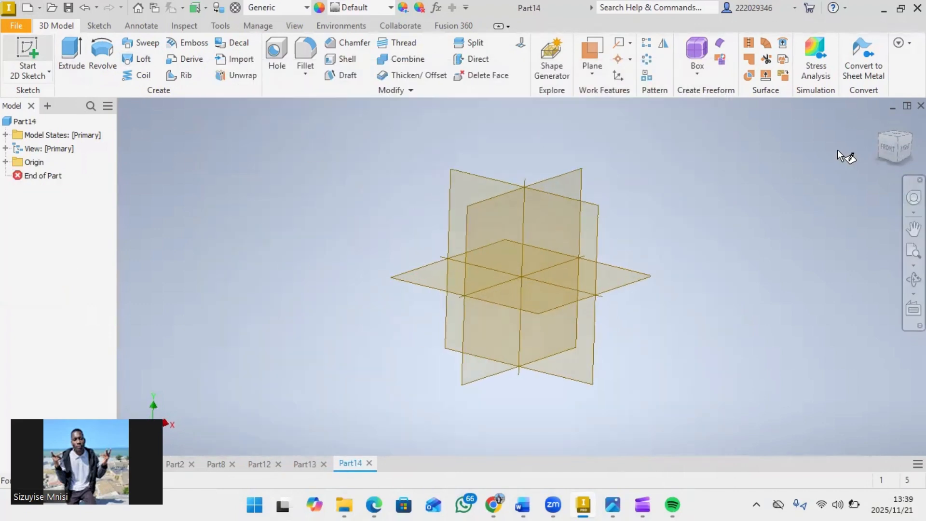
click(886, 151)
click(547, 310)
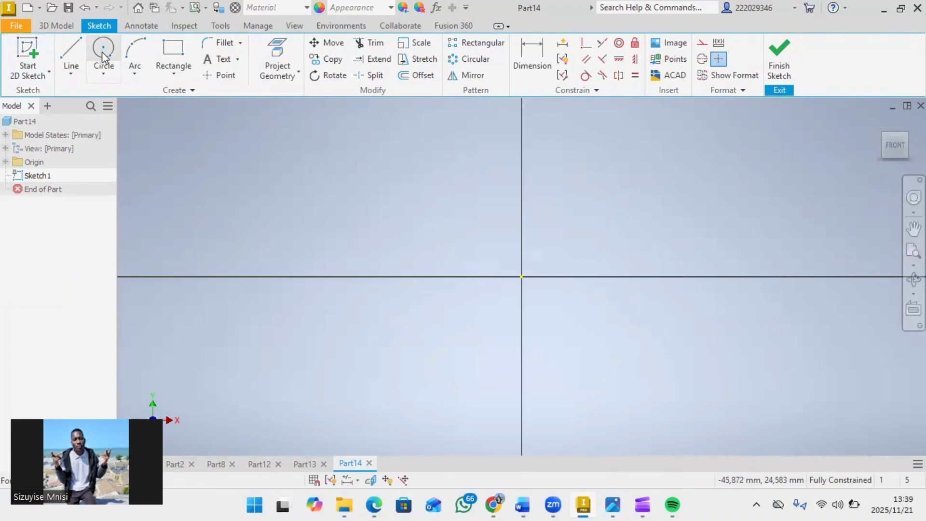
Step: Sketch a circle about 25 mm in diameter centred on the origin
click(103, 57)
click(521, 276)
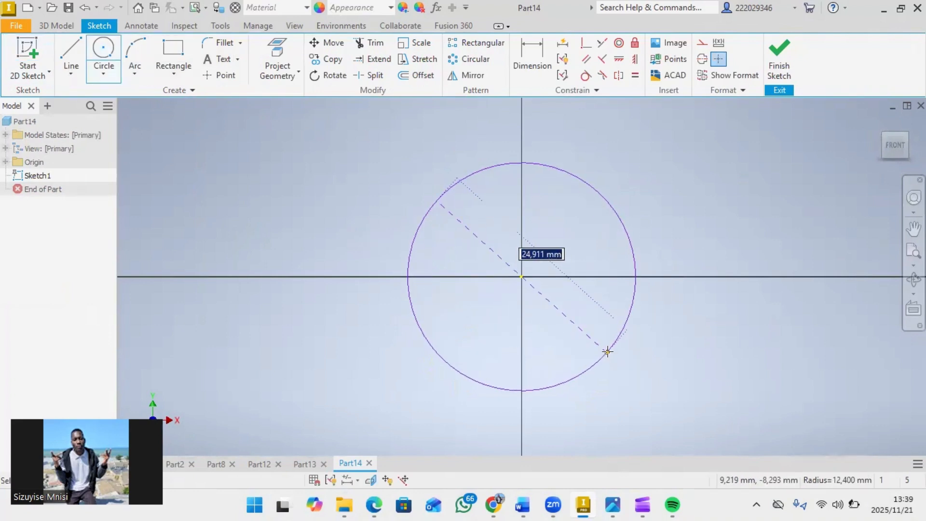
click(608, 352)
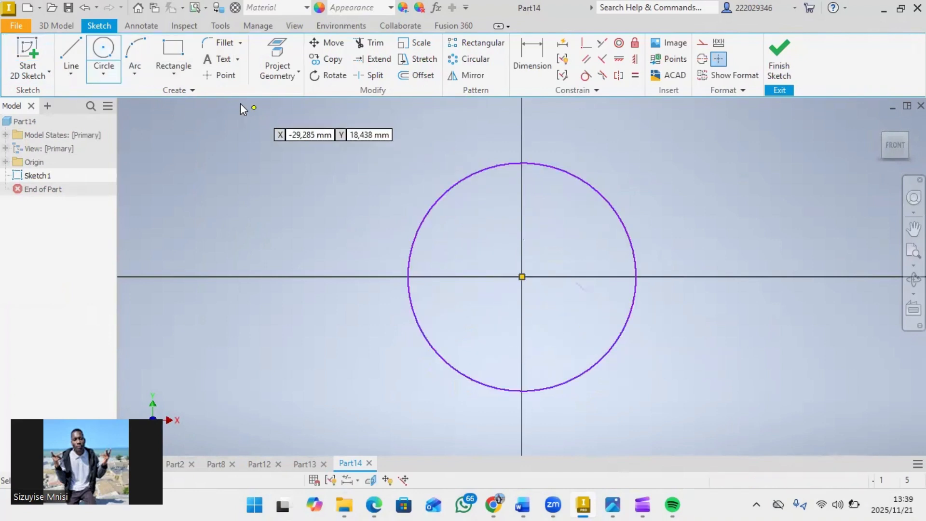
Step: Dimension the circle's diameter to 20 mm and finish the sketch
key(d)
click(464, 175)
click(311, 130)
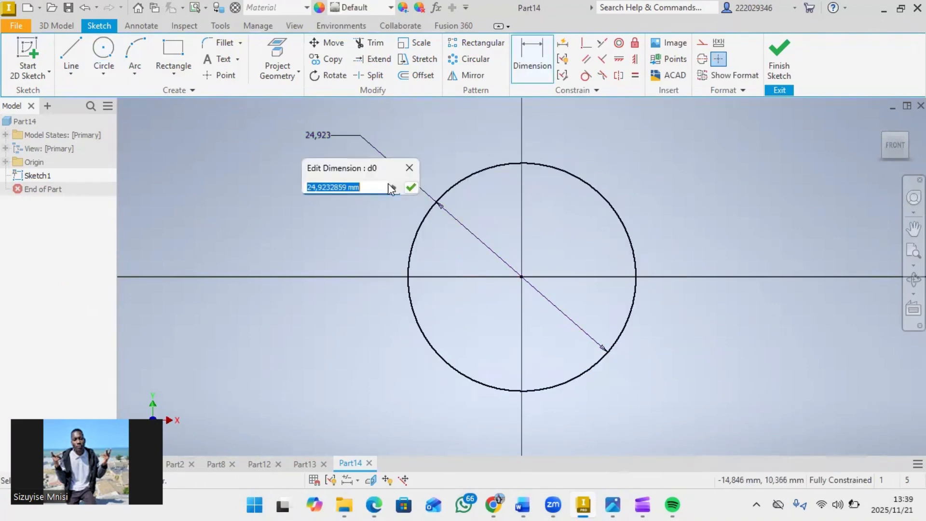
text(20)
key(Return)
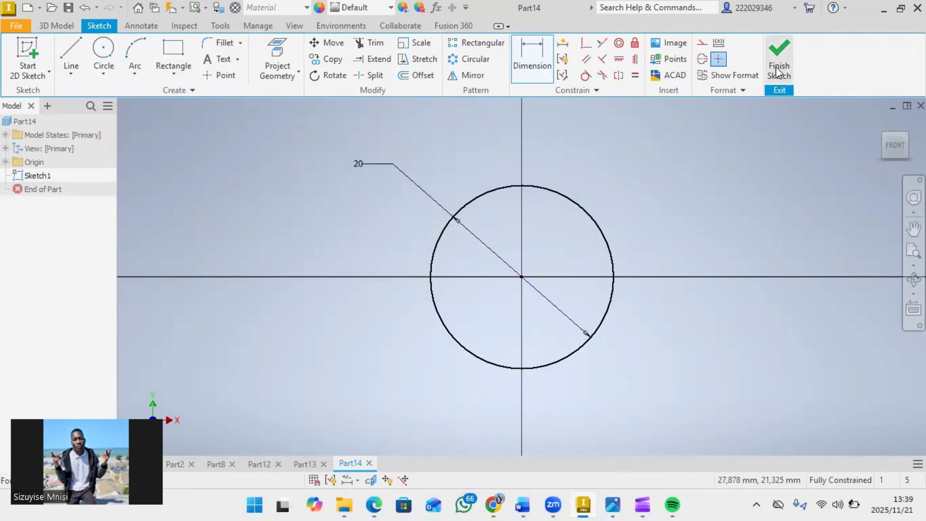
click(775, 59)
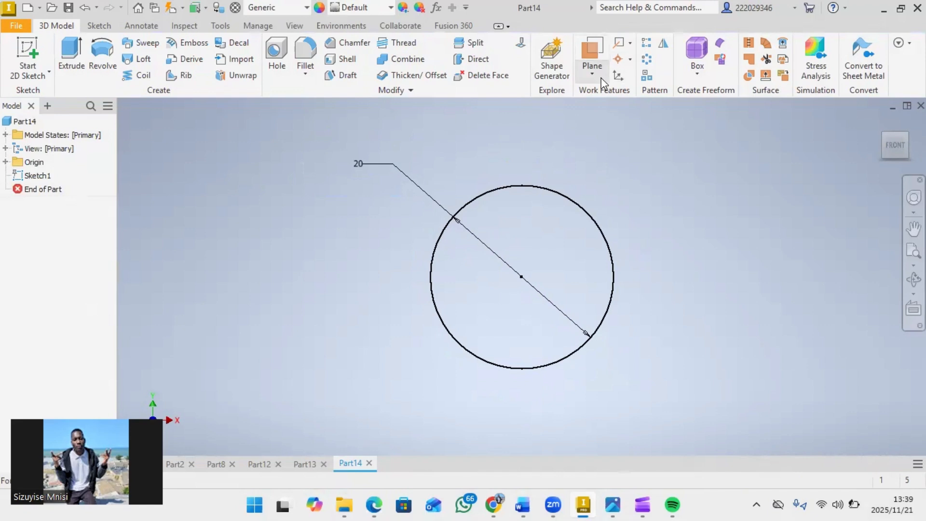
click(594, 73)
click(602, 97)
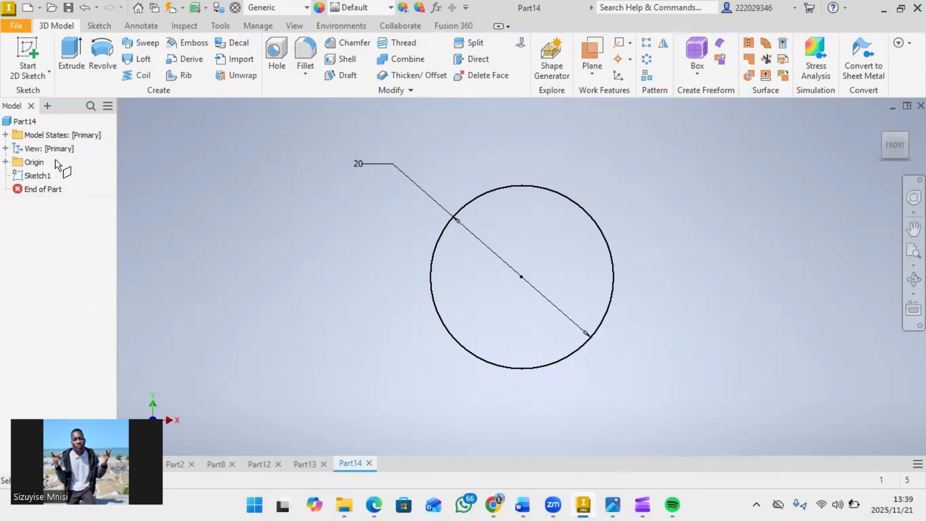
click(5, 162)
click(47, 176)
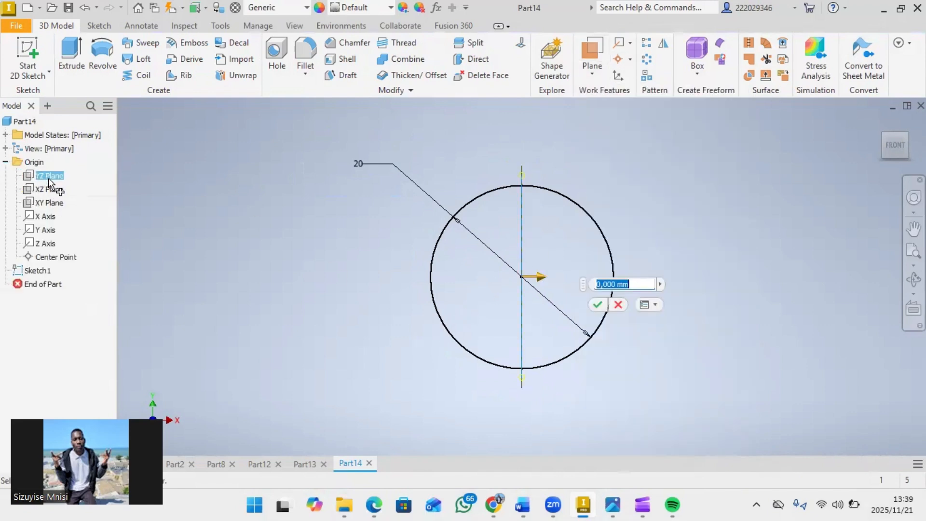
click(618, 305)
click(593, 70)
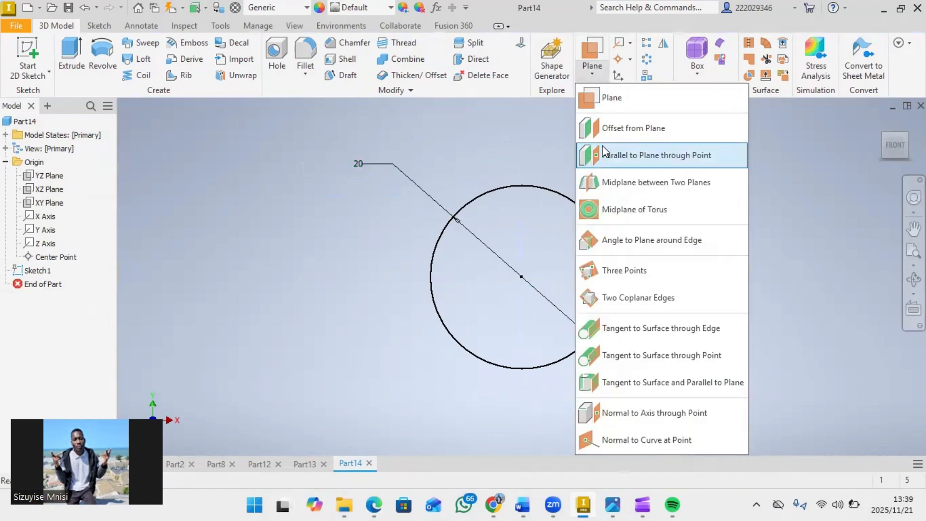
click(33, 203)
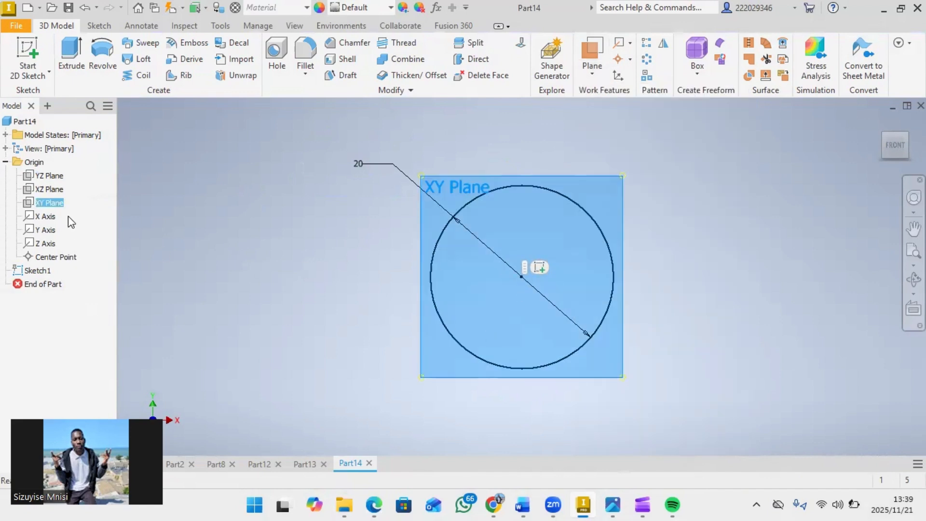
click(331, 321)
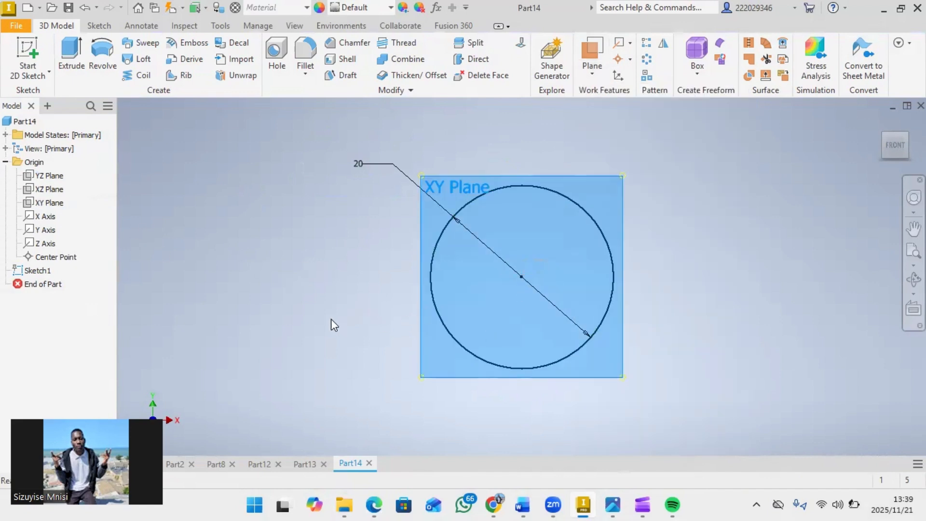
click(592, 67)
click(627, 128)
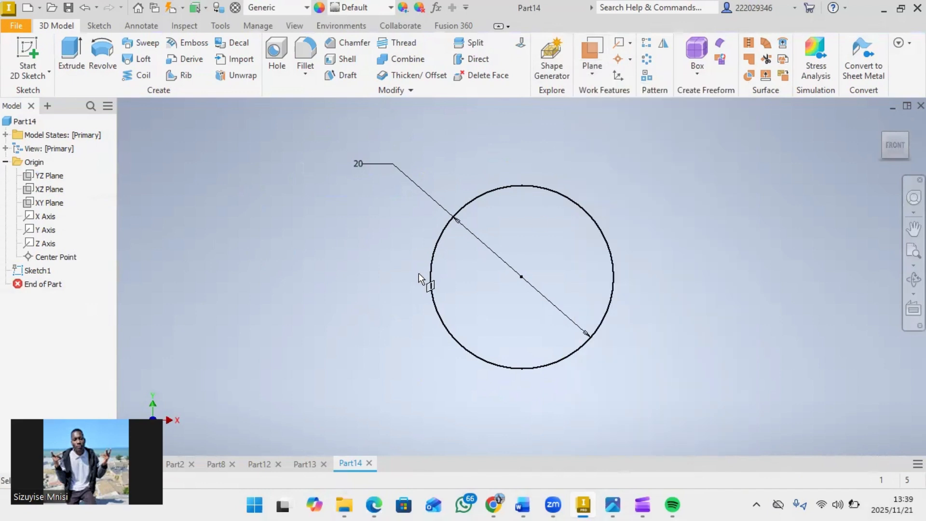
right_click(192, 229)
click(110, 225)
click(43, 203)
click(592, 70)
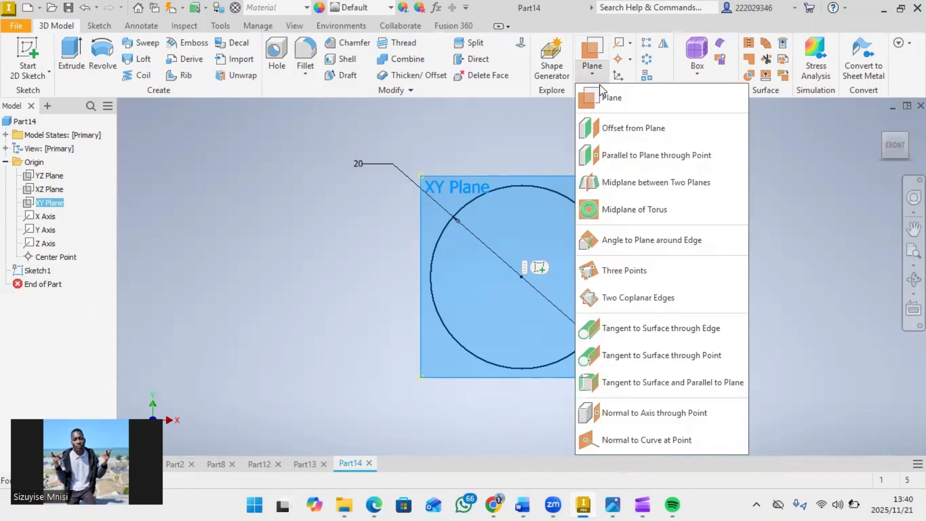
click(604, 138)
text(30)
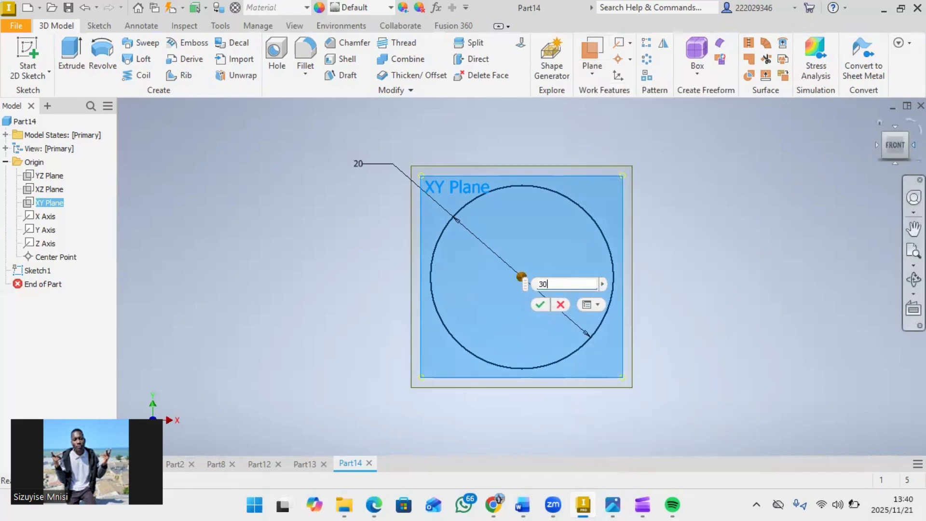
click(872, 151)
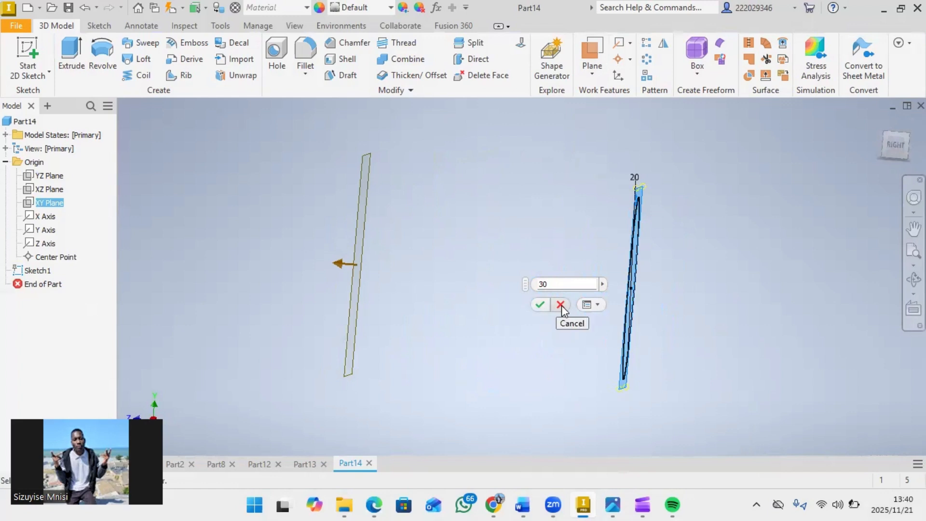
key(Escape)
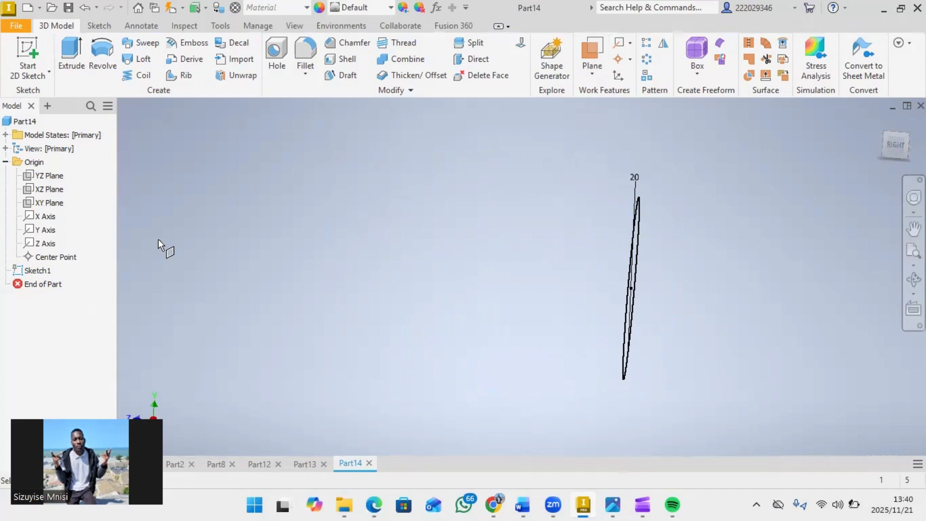
right_click(331, 268)
click(271, 268)
Step: Create a work plane offset 10 mm from the XY plane, in front of the circle sketch
click(42, 200)
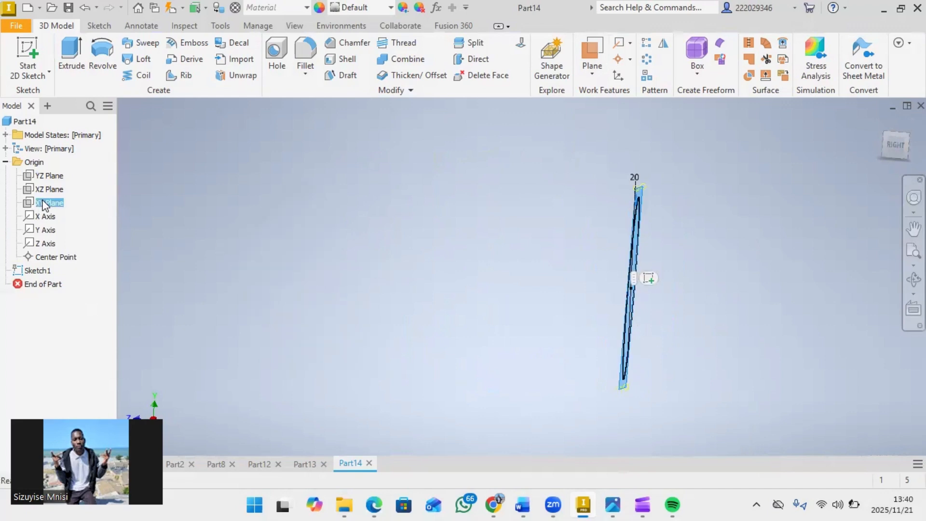
click(592, 77)
click(636, 128)
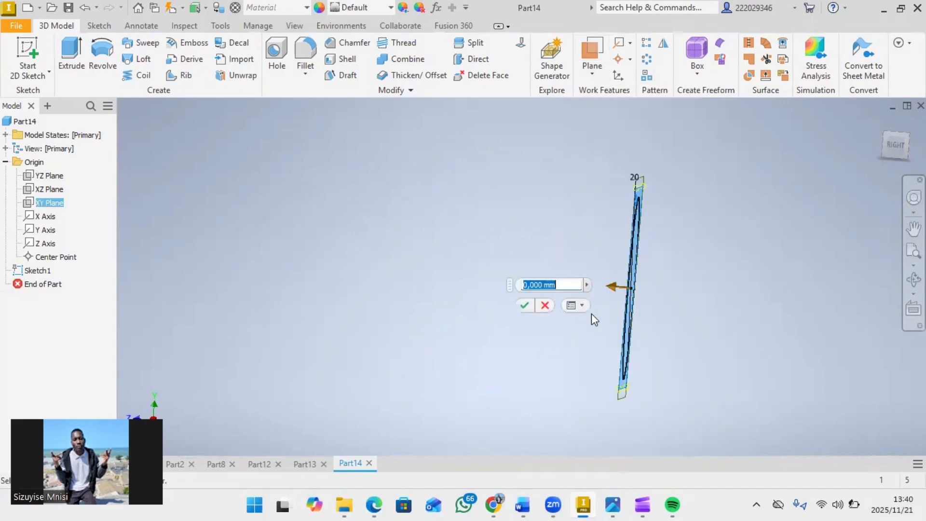
drag(612, 287, 502, 277)
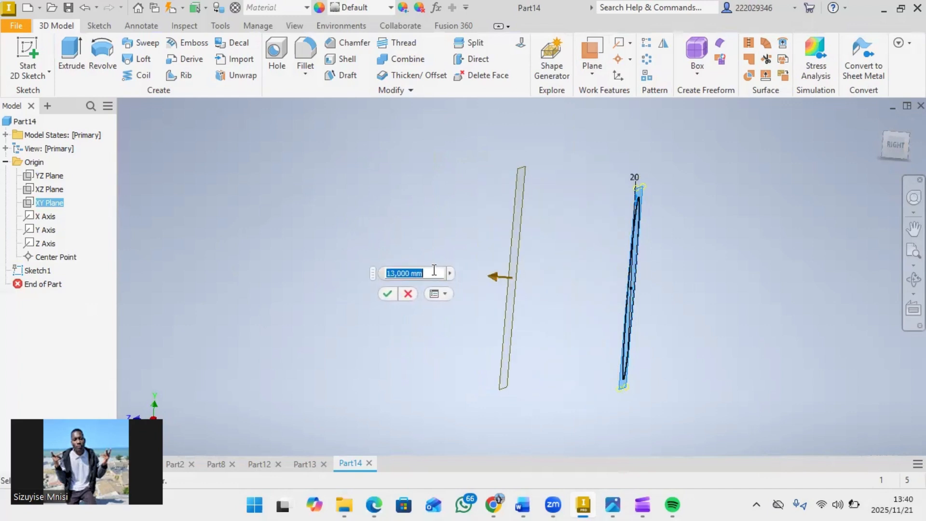
text(10)
click(388, 294)
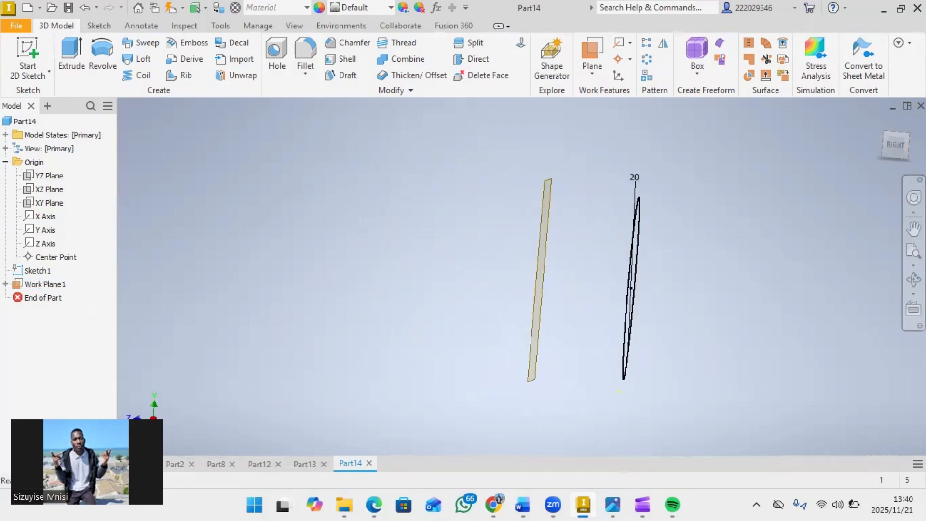
click(889, 145)
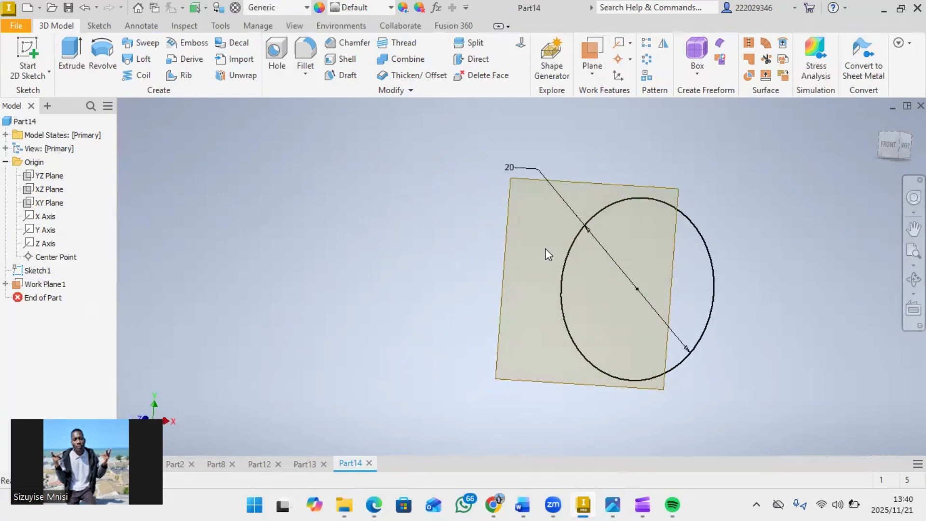
Step: Start a sketch on the offset work plane and draw a two-point rectangle about 10.4 mm wide around the origin
click(505, 244)
click(543, 235)
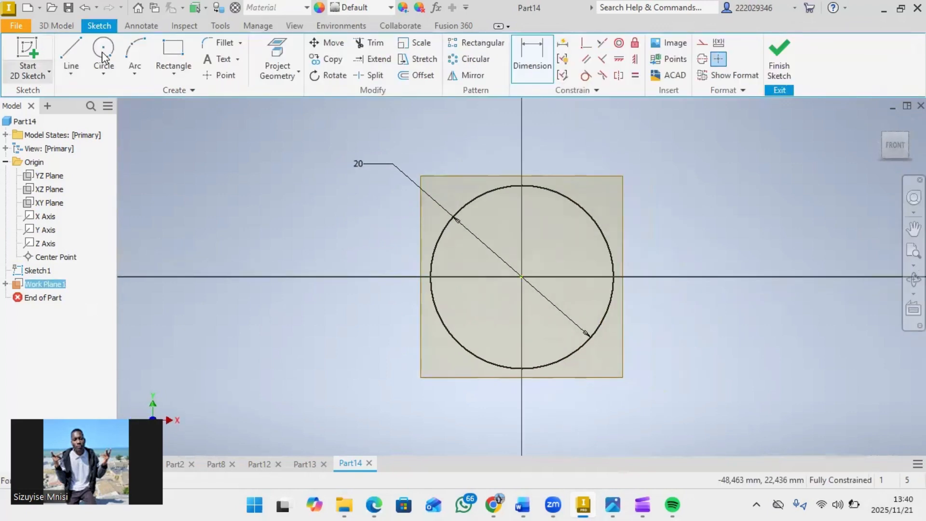
click(173, 75)
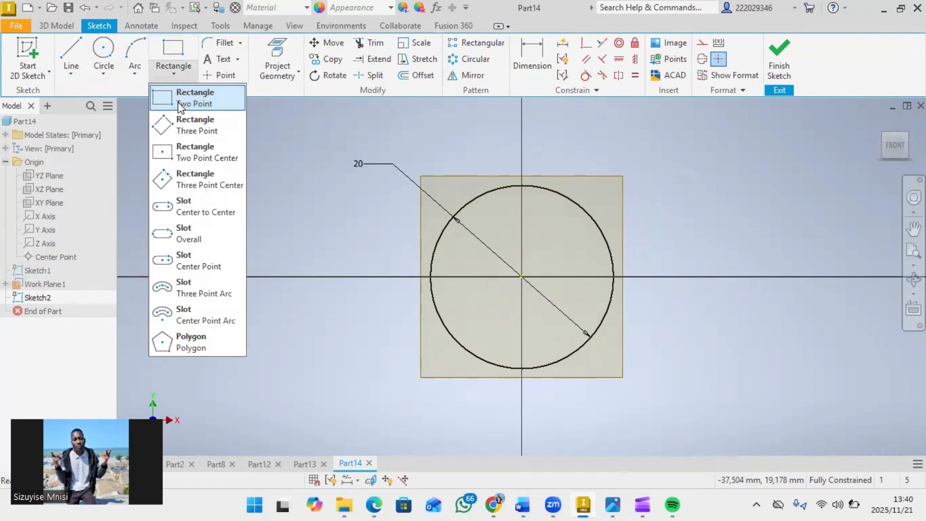
click(175, 51)
click(486, 238)
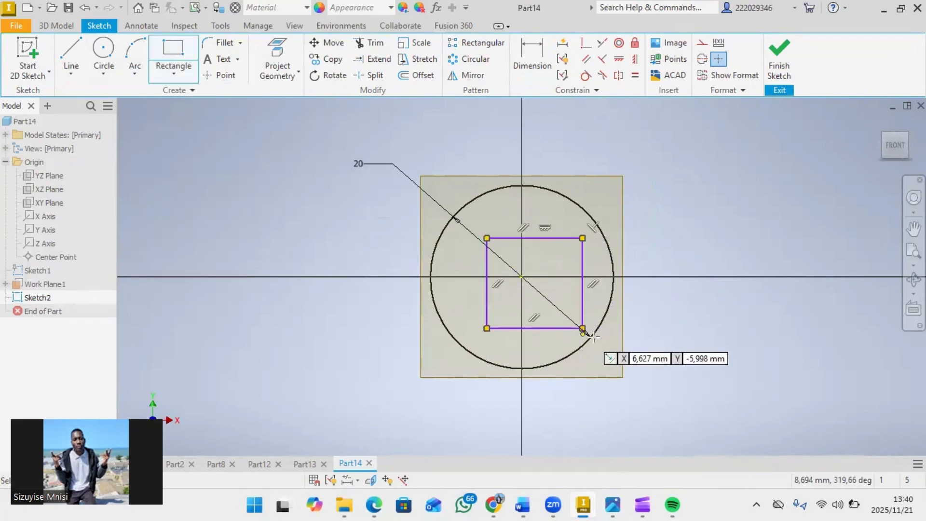
click(593, 336)
key(Escape)
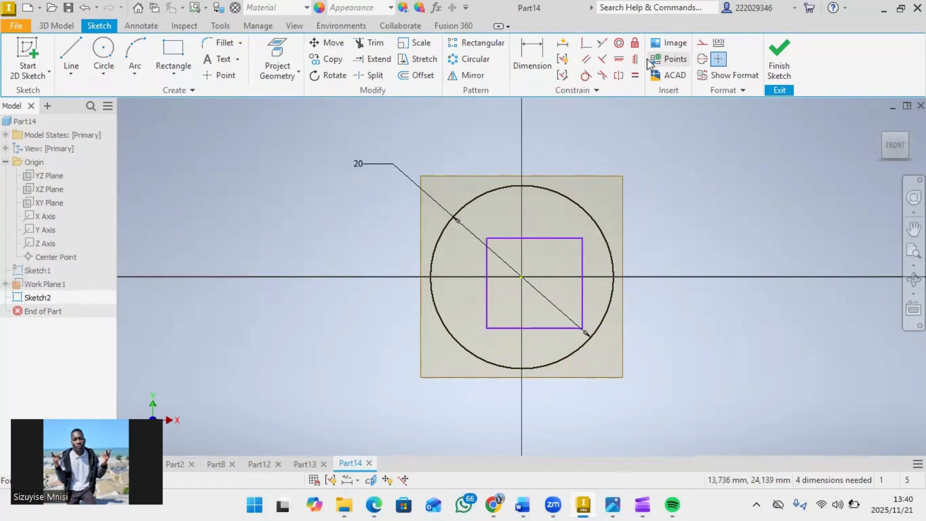
Step: Apply an Equal constraint between the rectangle's upper and right edges to make it a square
click(635, 75)
click(547, 238)
click(582, 287)
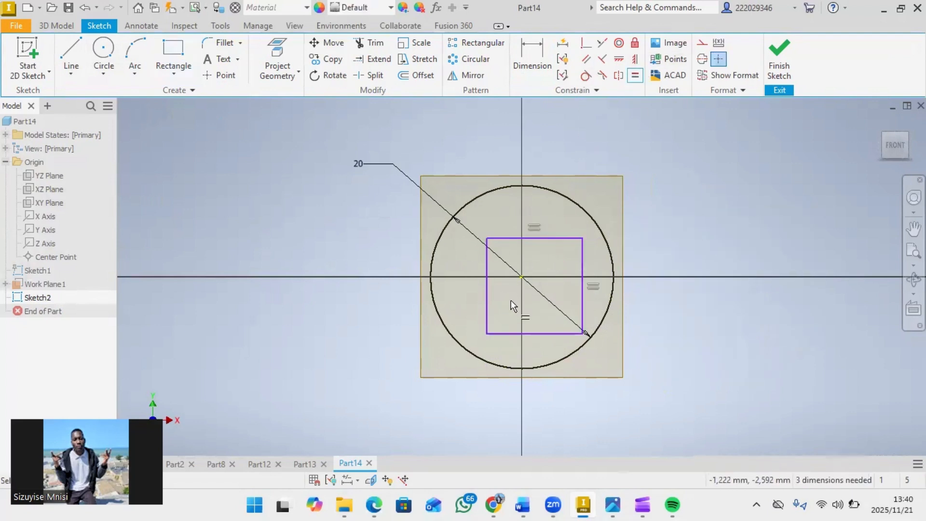
right_click(715, 296)
click(742, 291)
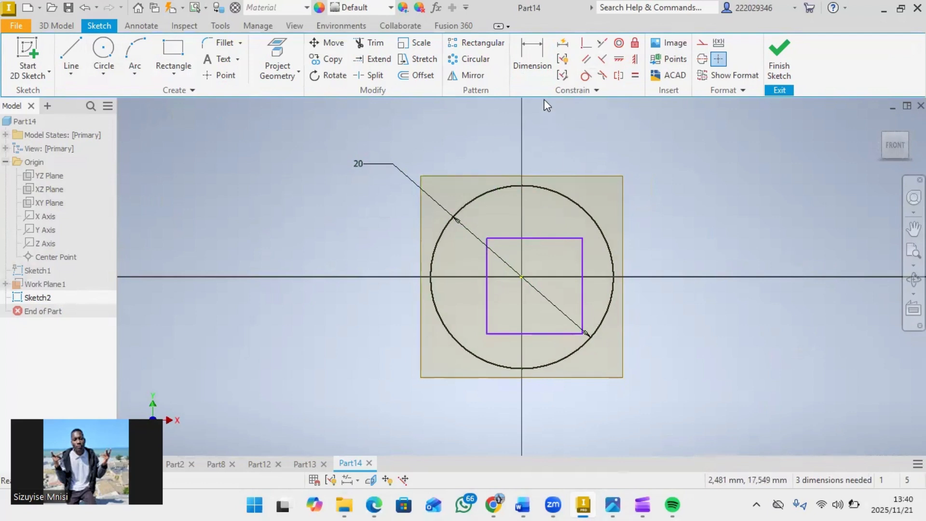
Step: Dimension the square's upper edge to 10 mm
key(d)
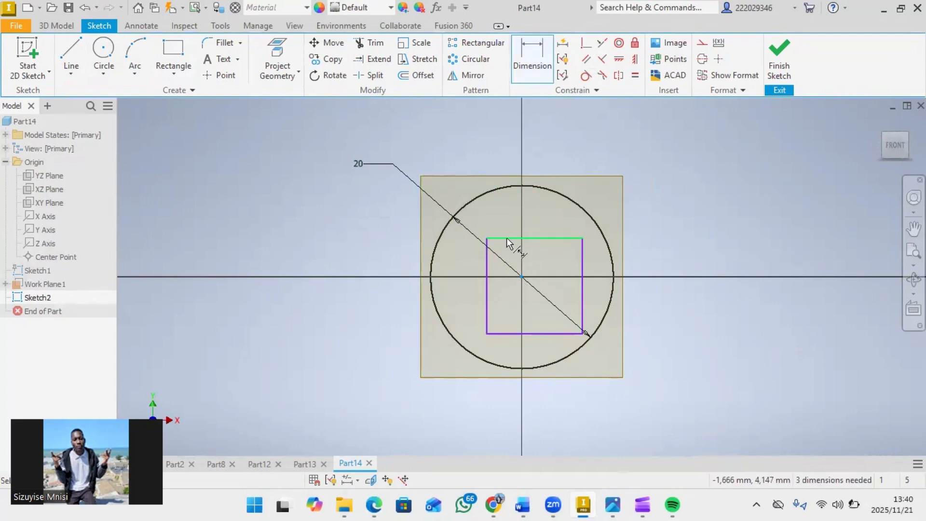
right_click(463, 257)
click(524, 237)
key(d)
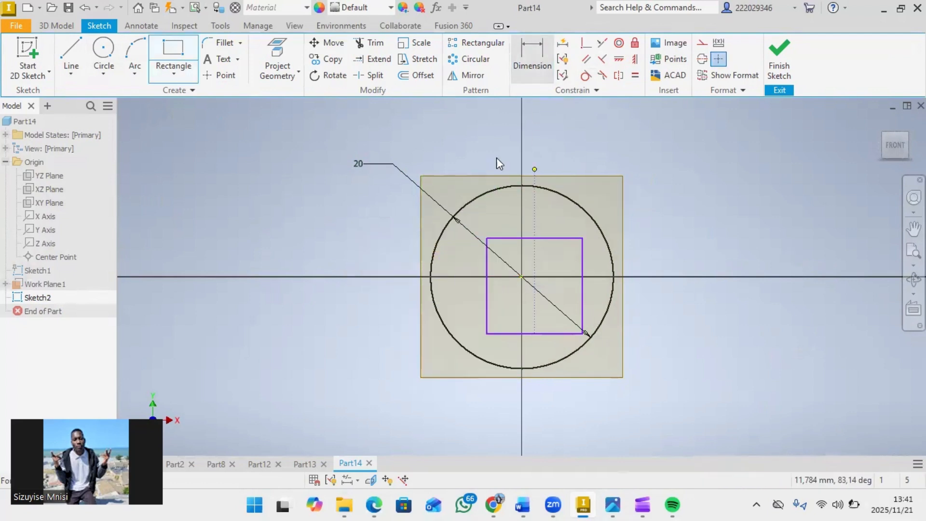
click(545, 211)
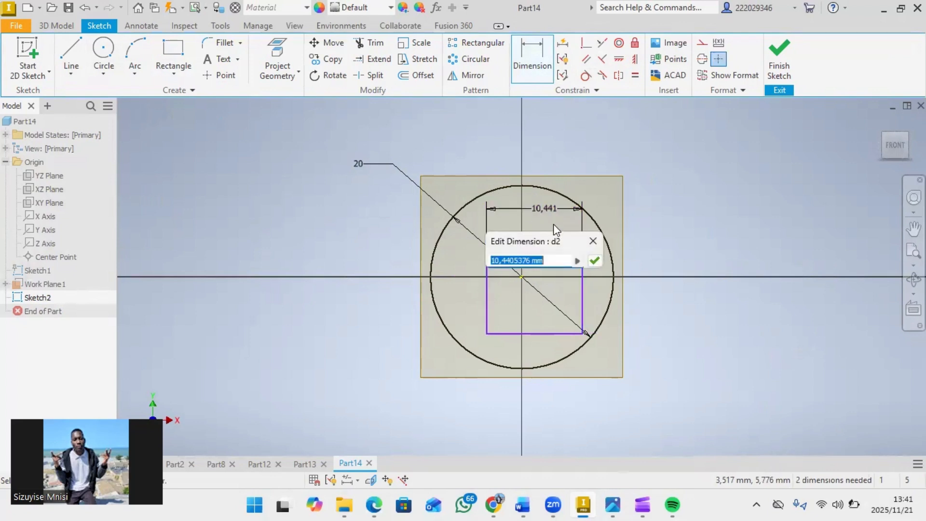
text(10)
key(Return)
click(523, 240)
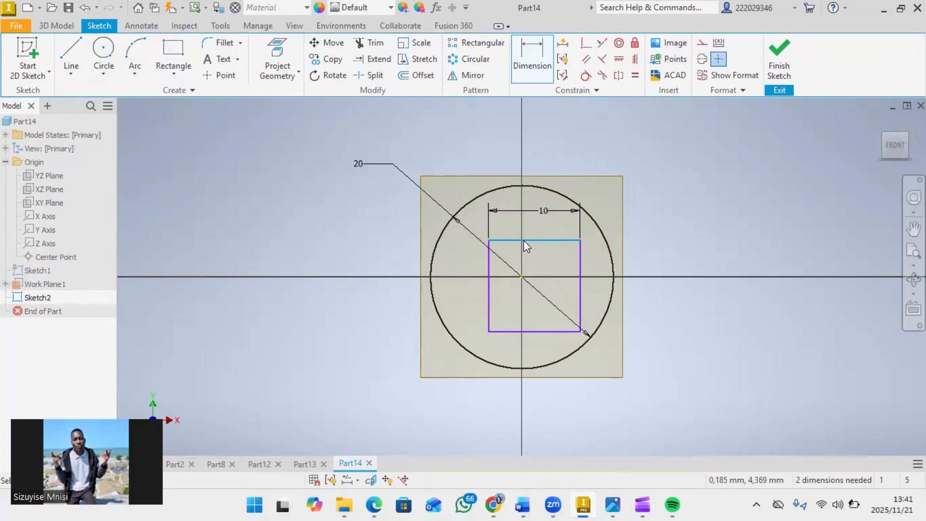
click(515, 332)
right_click(493, 288)
click(493, 288)
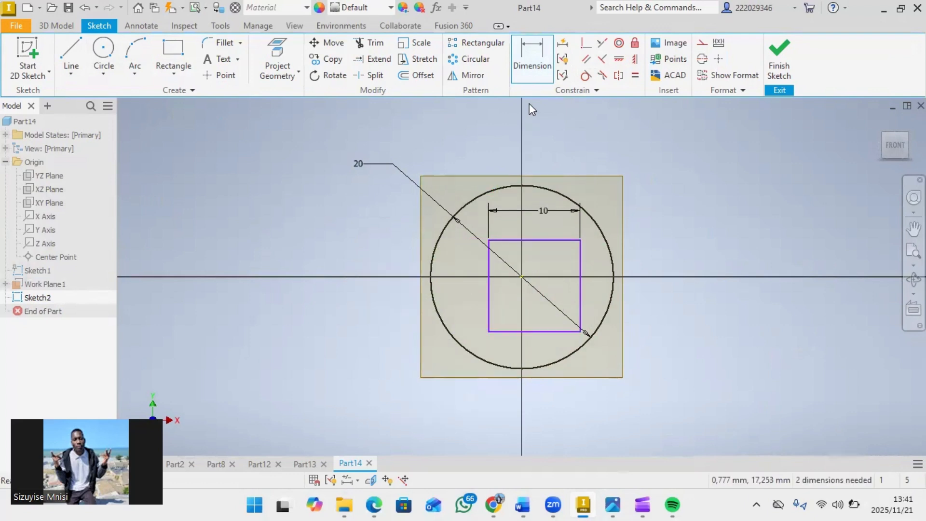
click(525, 240)
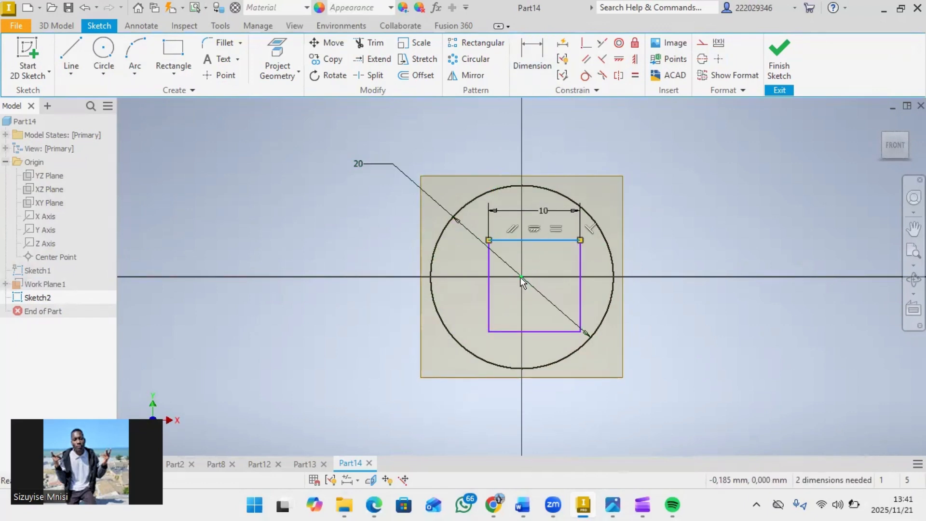
click(443, 282)
Step: Dimension the vertical distance from the square's upper edge to the origin at 5 mm
click(532, 55)
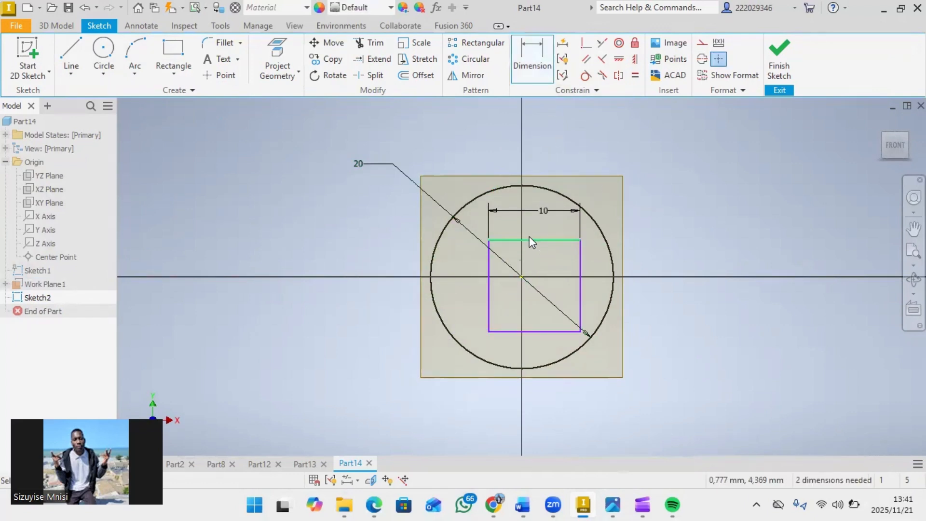
click(529, 240)
click(521, 276)
click(451, 264)
text(5)
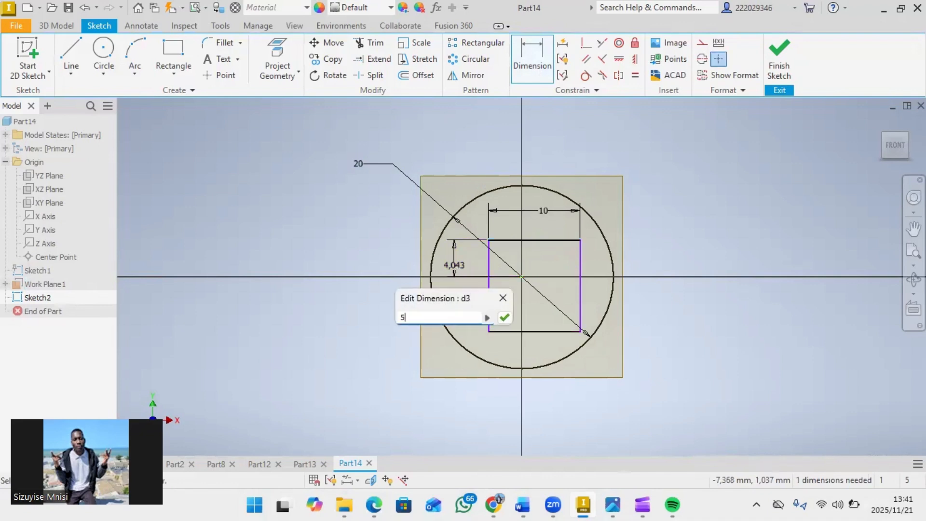
key(Return)
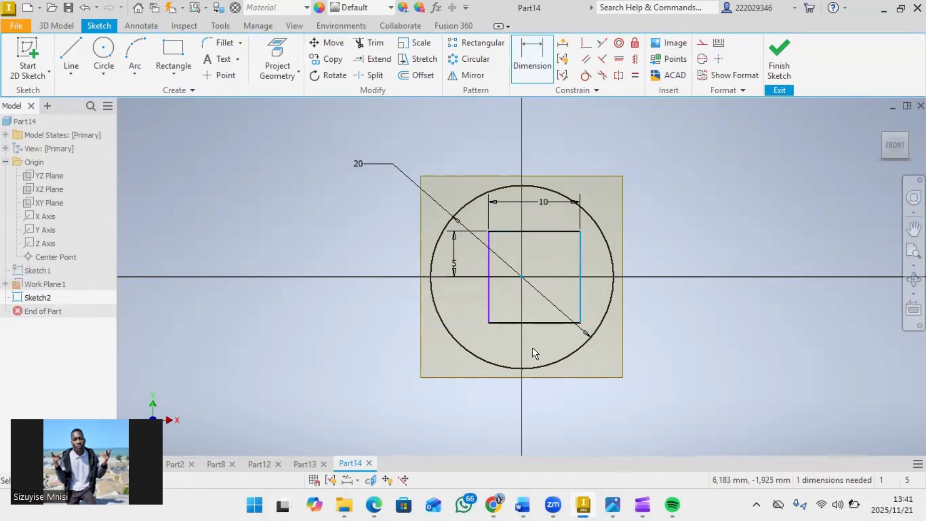
Step: Dimension the horizontal distance from the origin to the square's right edge at 5 mm and finish the sketch
click(522, 347)
click(545, 346)
text(5)
key(Return)
right_click(610, 248)
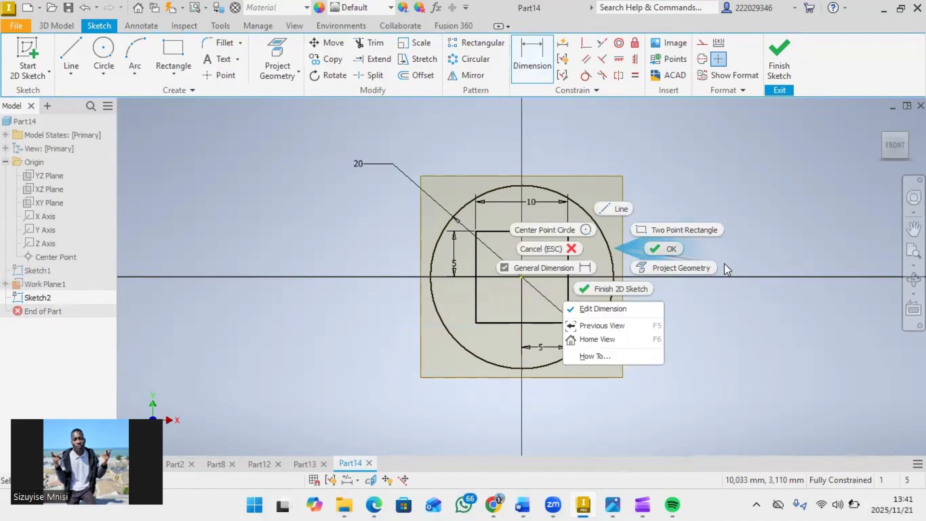
click(727, 269)
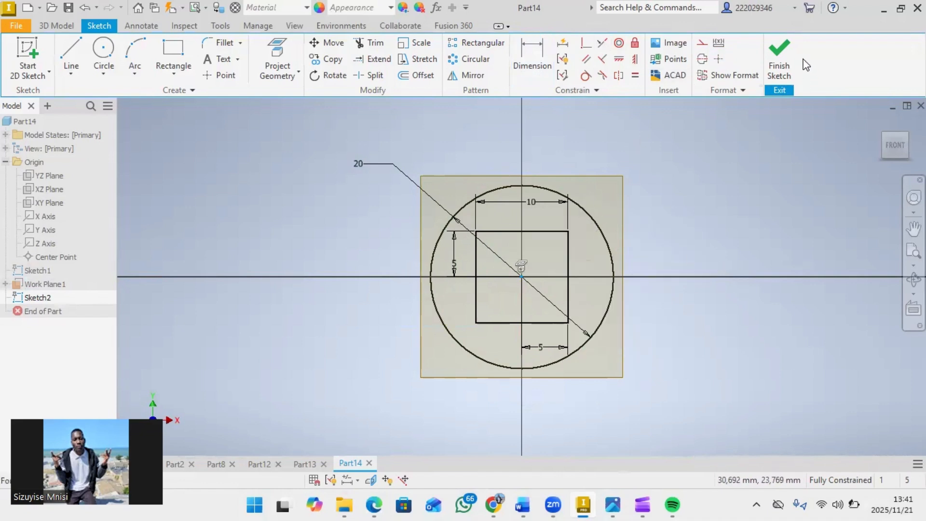
click(783, 54)
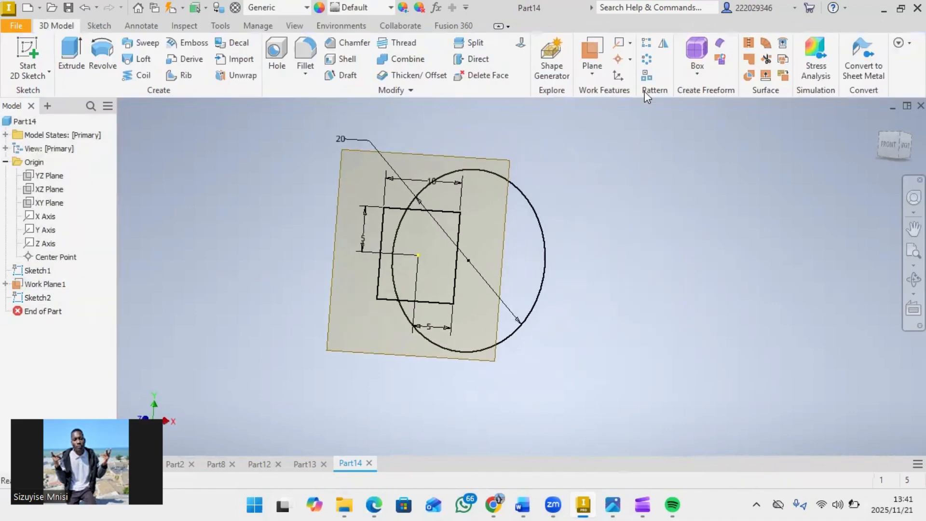
Step: Create a second work plane offset 15 mm from Work Plane1, on the side facing away from the circle
click(41, 204)
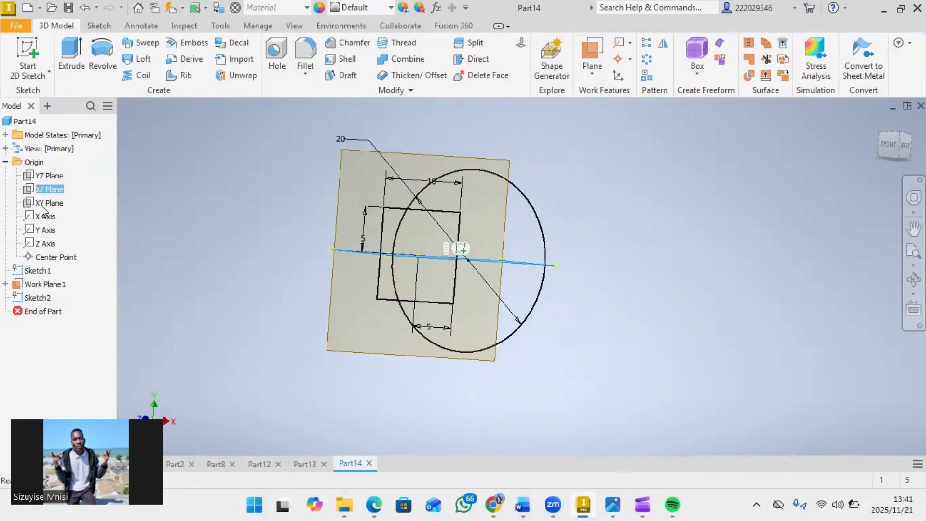
click(647, 234)
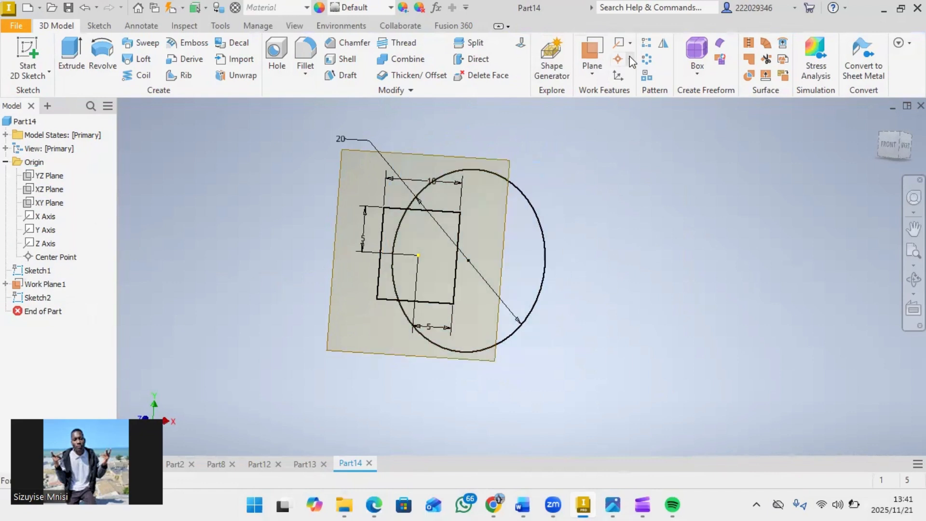
click(592, 72)
click(618, 138)
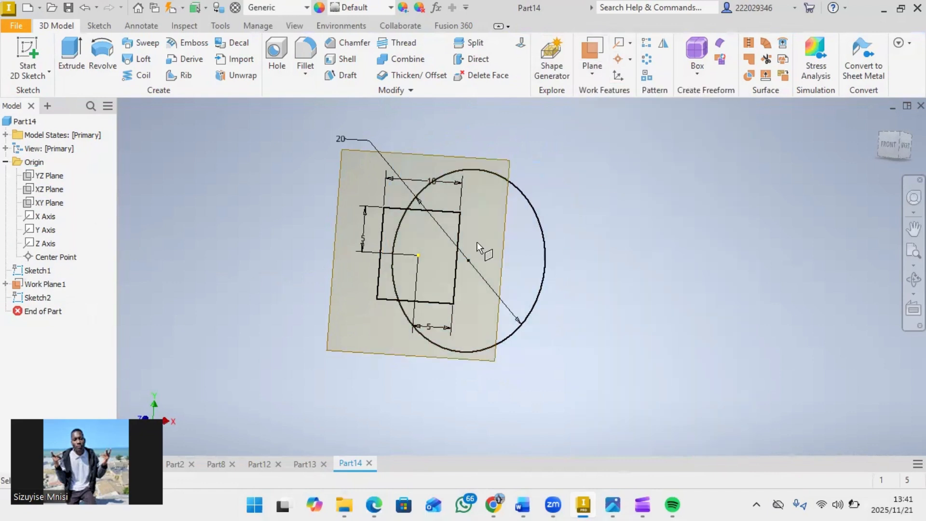
click(348, 349)
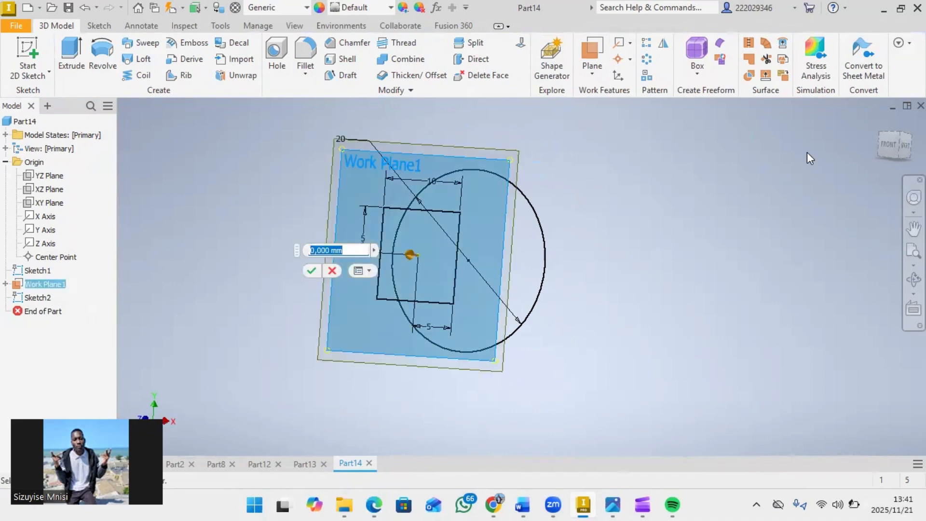
click(904, 145)
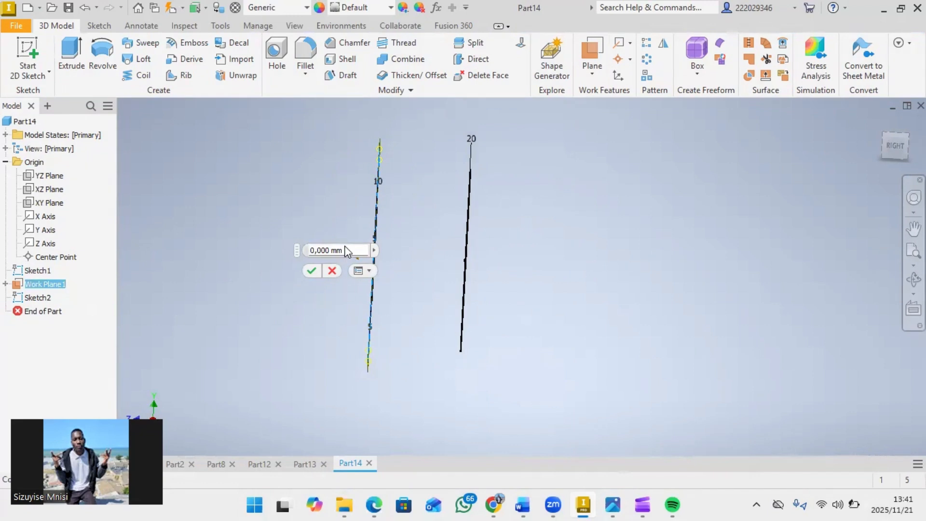
text(15)
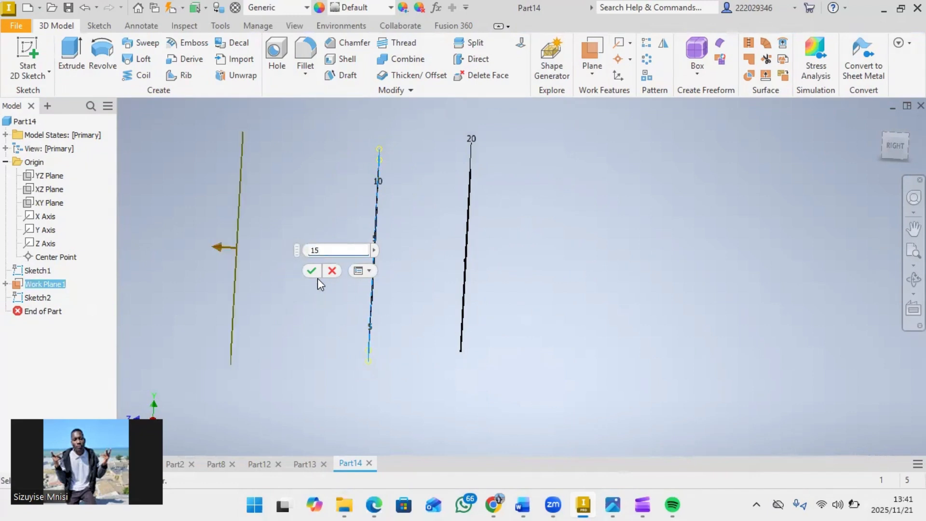
click(315, 273)
Step: Sketch a six-sided polygon centred on the origin on Work Plane2, slightly larger than the 20 mm circle, and finish the sketch
click(890, 147)
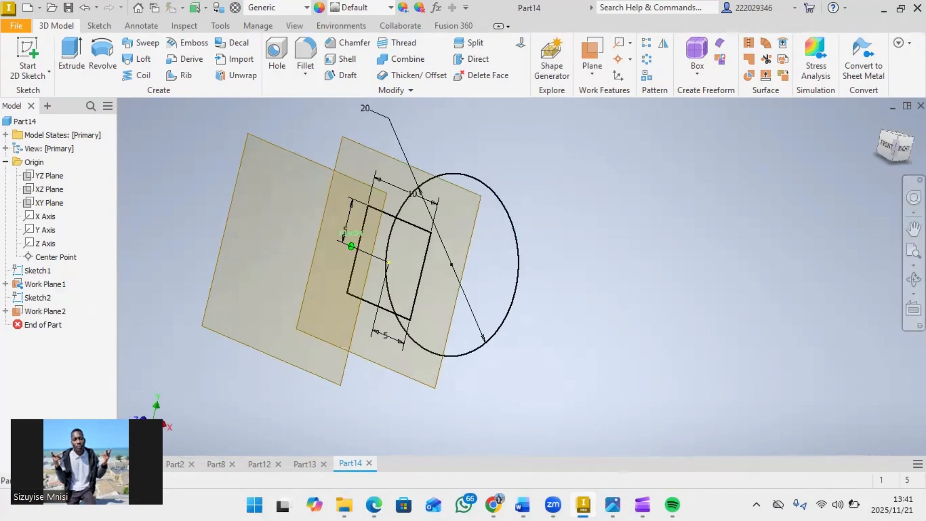
click(360, 188)
key(Page_Up)
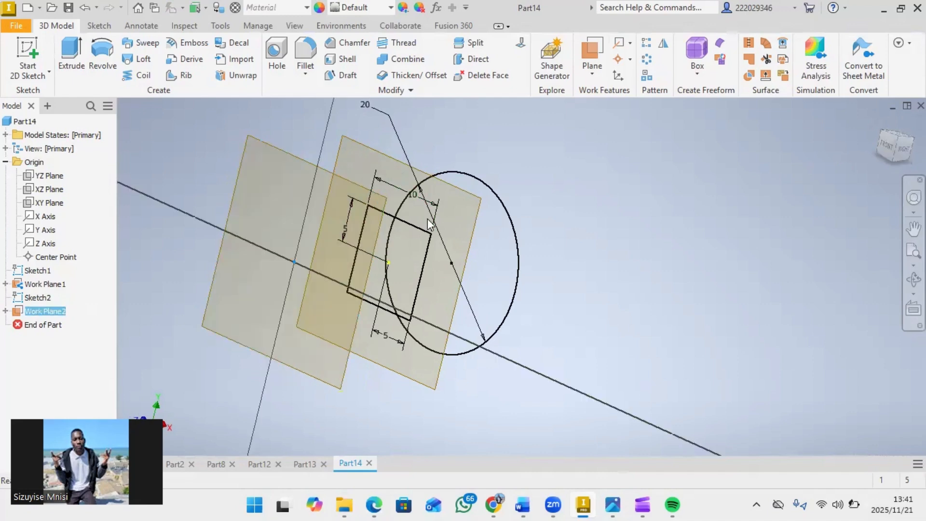
key(s)
click(173, 76)
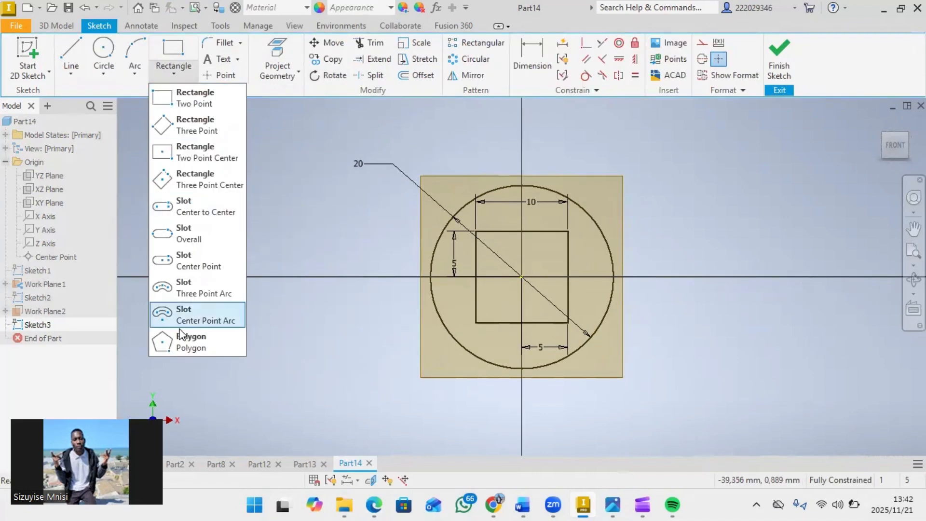
click(192, 350)
click(521, 276)
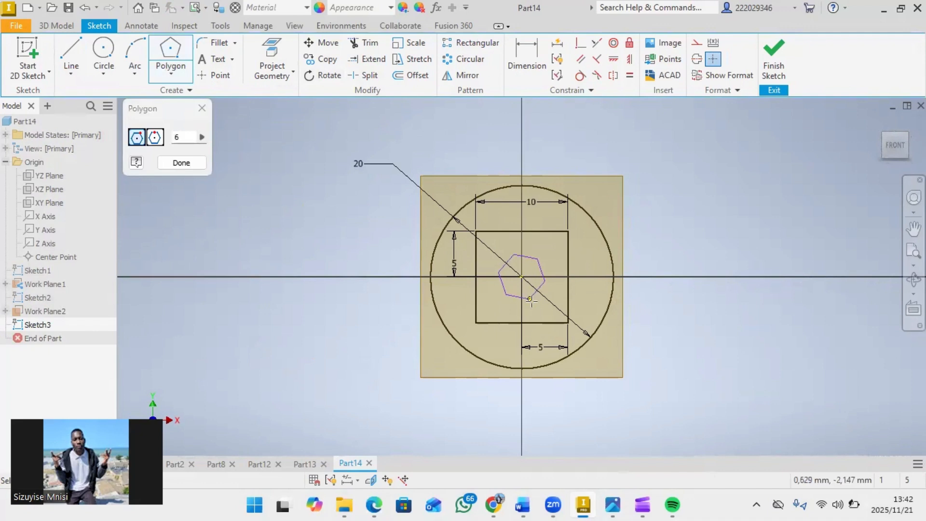
click(521, 390)
right_click(692, 232)
click(719, 230)
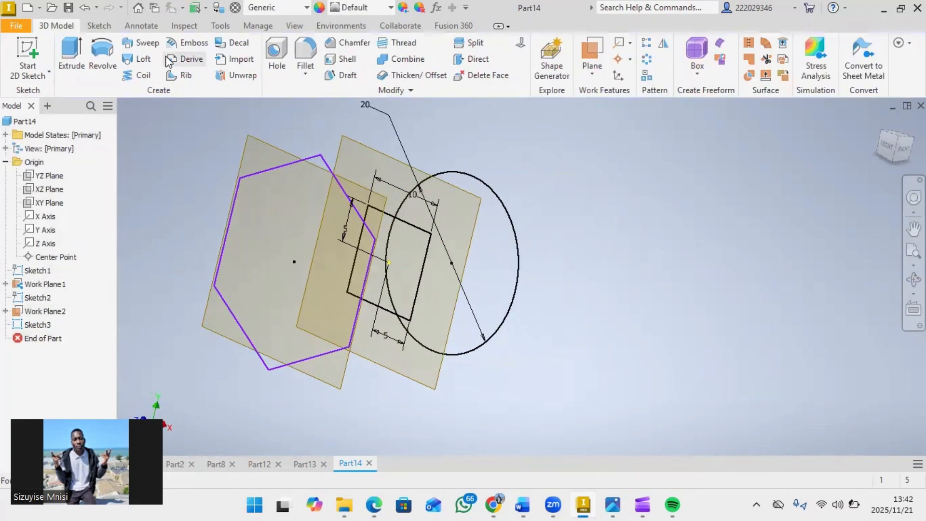
Step: Loft a solid through the circle, square and hexagon profiles in that order
click(138, 58)
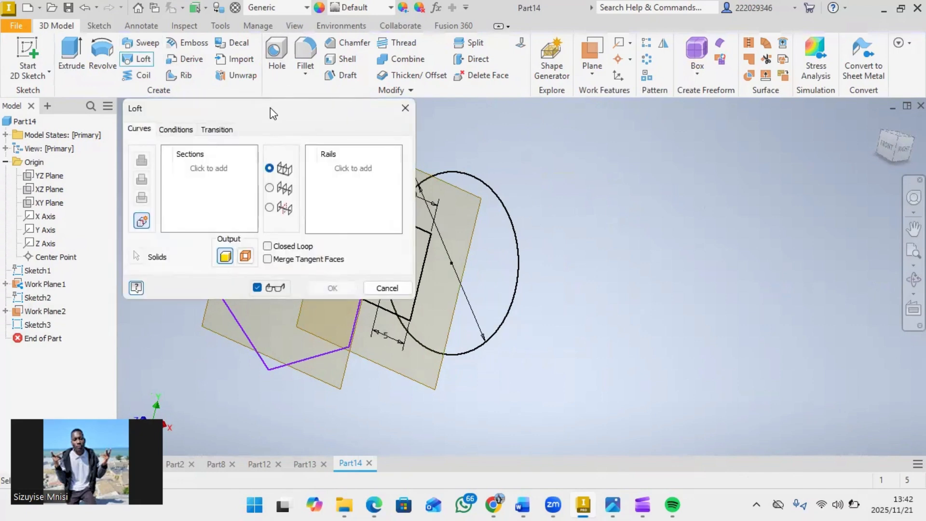
drag(270, 108, 717, 140)
click(504, 301)
click(386, 285)
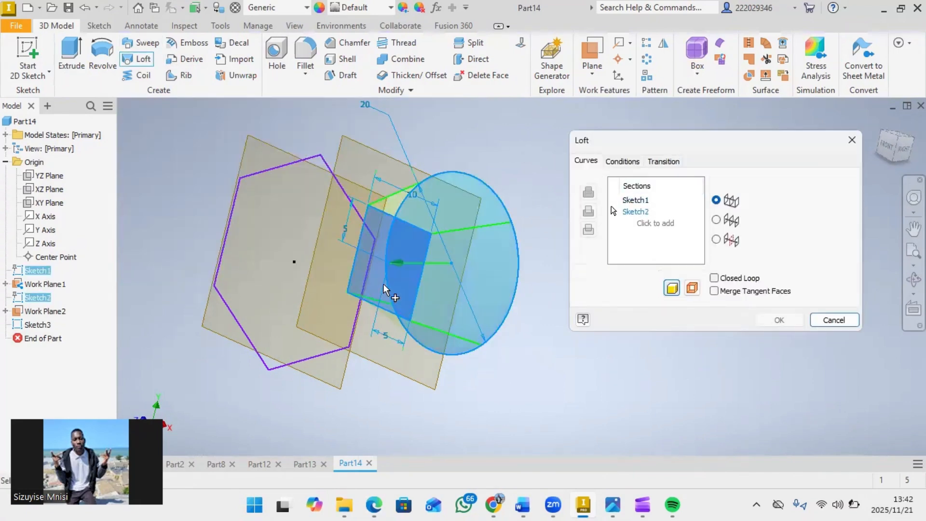
click(346, 342)
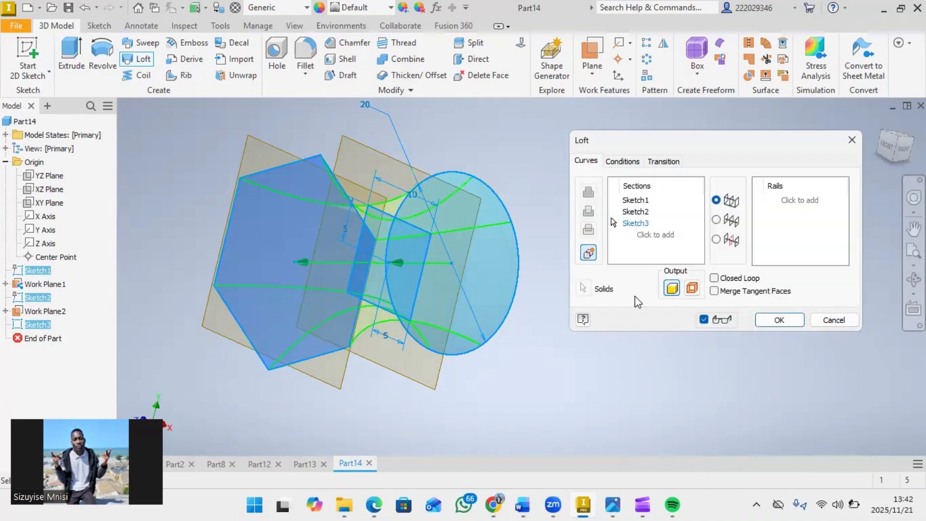
click(778, 320)
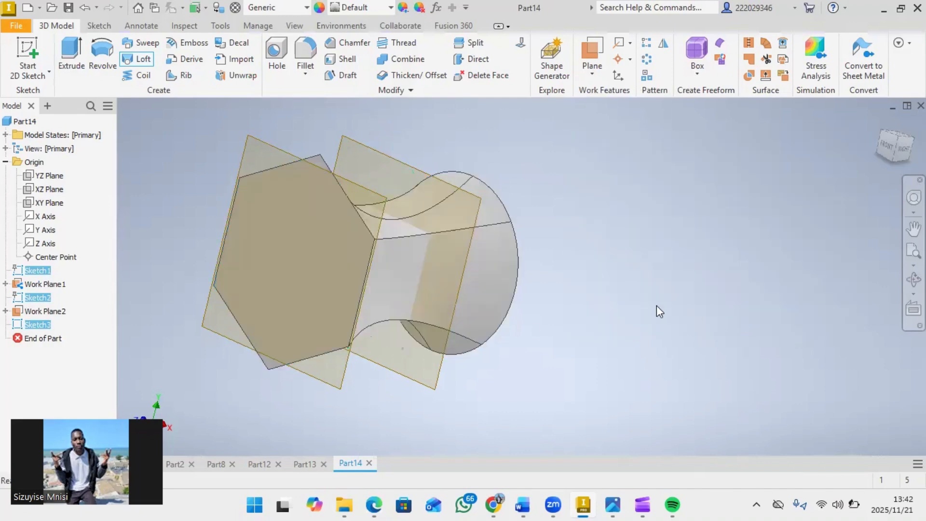
Step: Hide Work Plane1 and Work Plane2 around the lofted body
click(359, 184)
ctrl+click(425, 168)
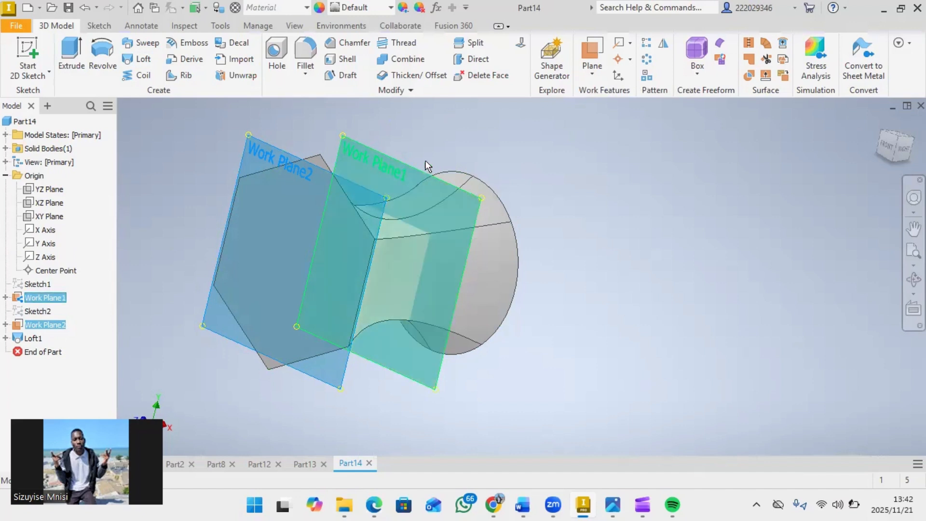
right_click(425, 167)
click(450, 151)
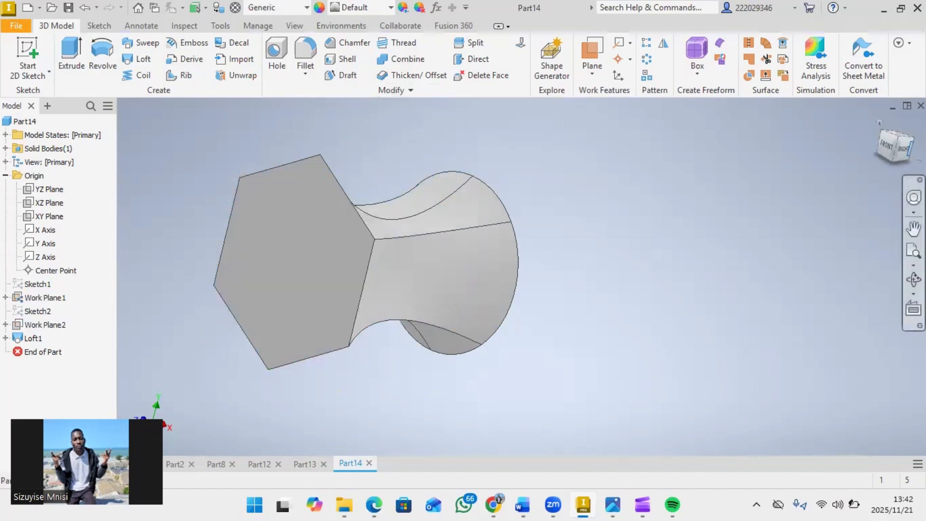
Step: Examine the lofted body from several angles, including its hexagonal end, its circular end and its side faces
shift+middle_drag(372, 263, 859, 211)
click(894, 148)
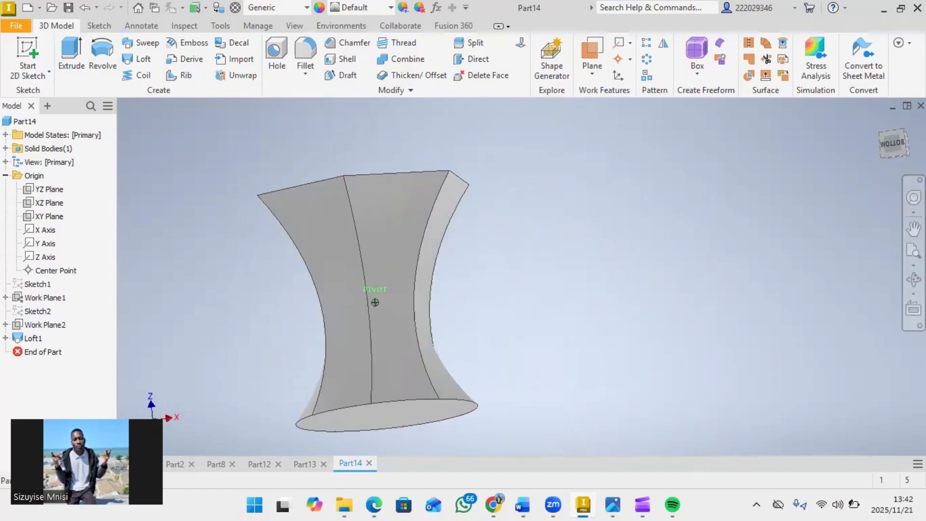
shift+middle_drag(375, 302, 608, 226)
scroll(608, 227, down, 2)
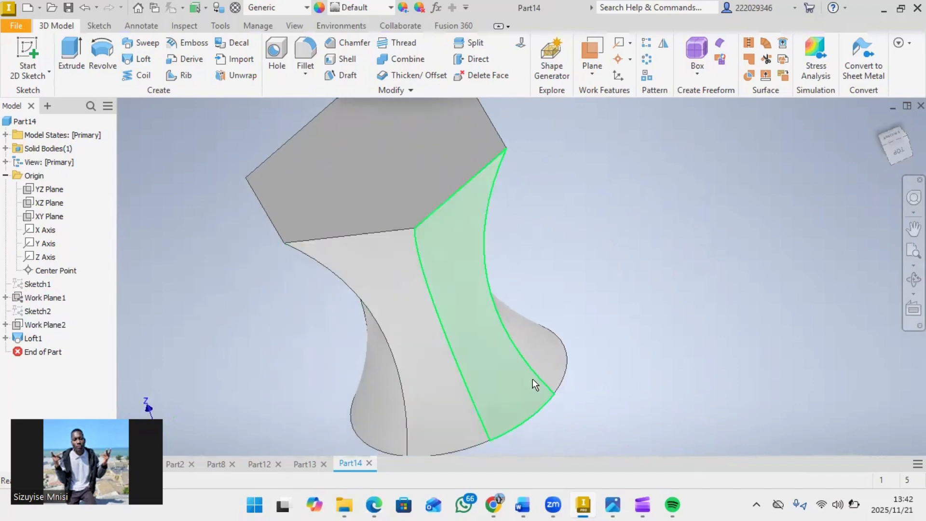
click(903, 153)
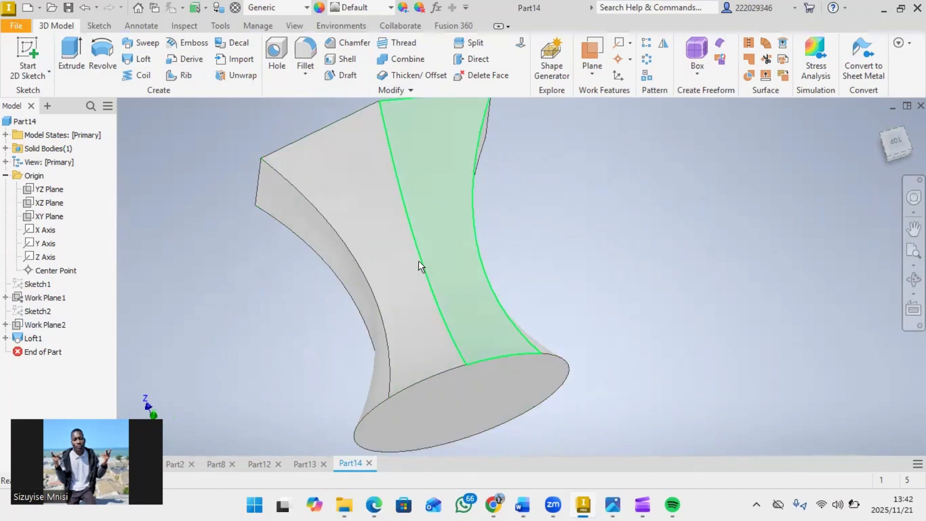
click(896, 142)
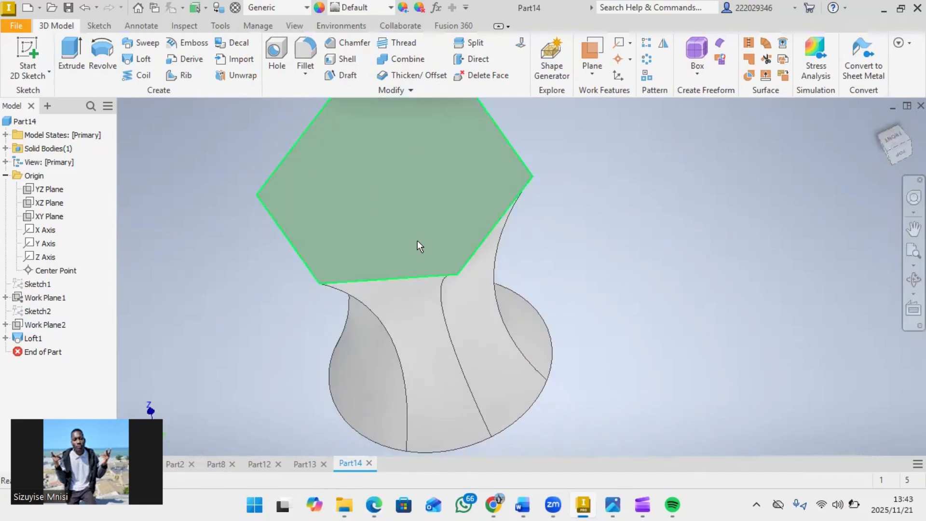
click(895, 161)
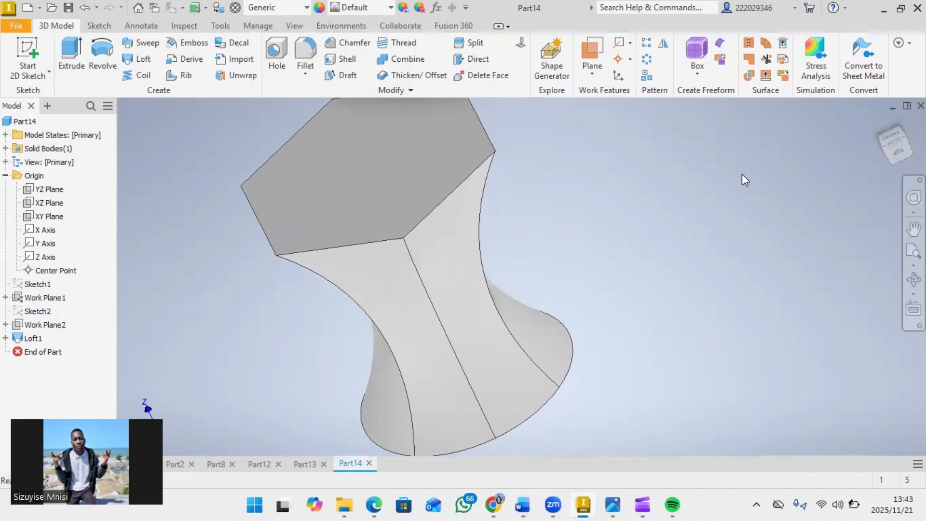
scroll(558, 250, up, 4)
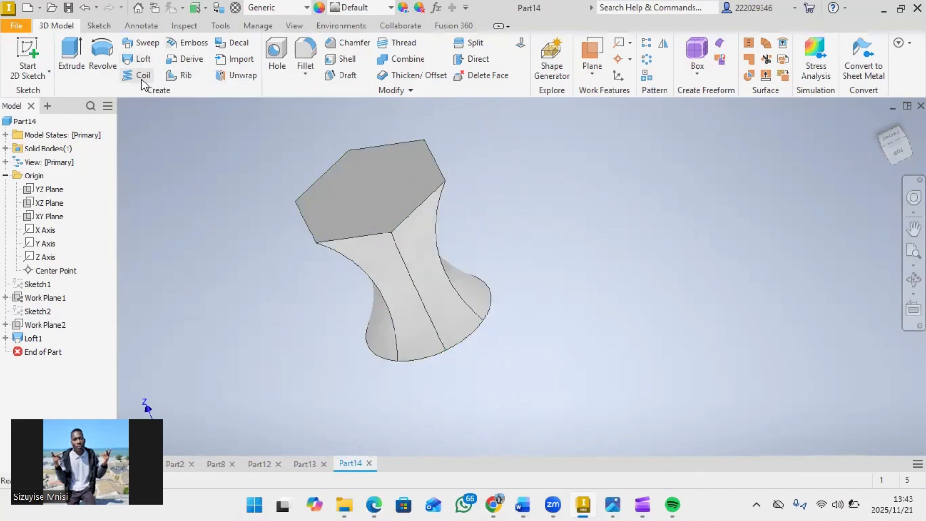
Step: Create a new part from the Standard (mm).ipt template and start a sketch on the front XY plane
click(27, 7)
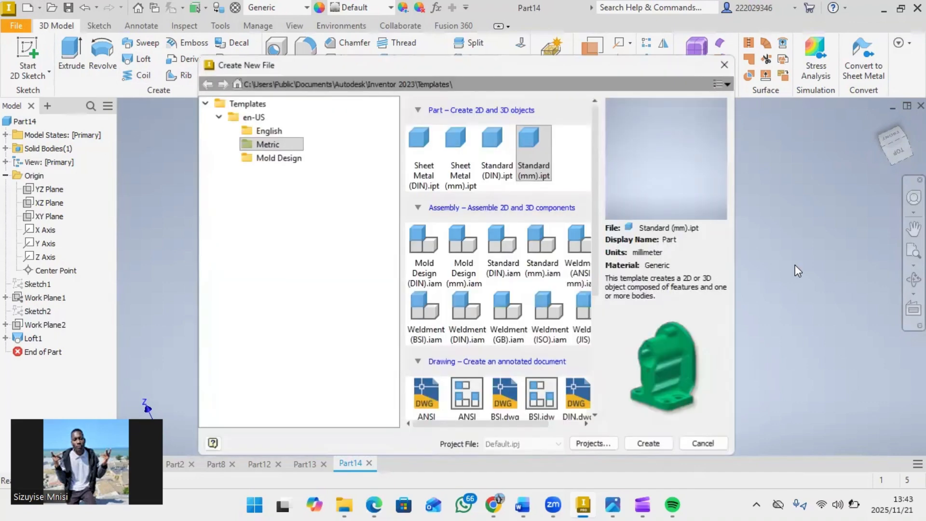
click(655, 441)
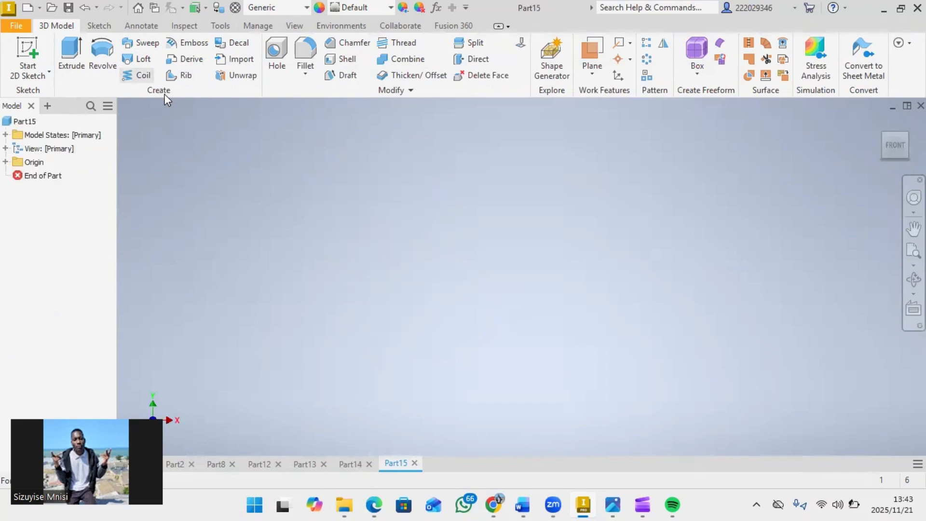
click(51, 55)
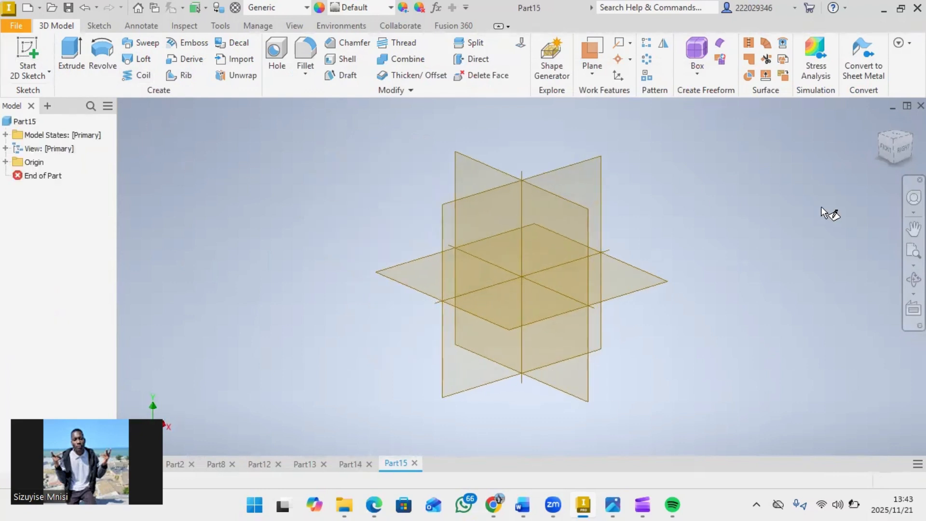
click(444, 331)
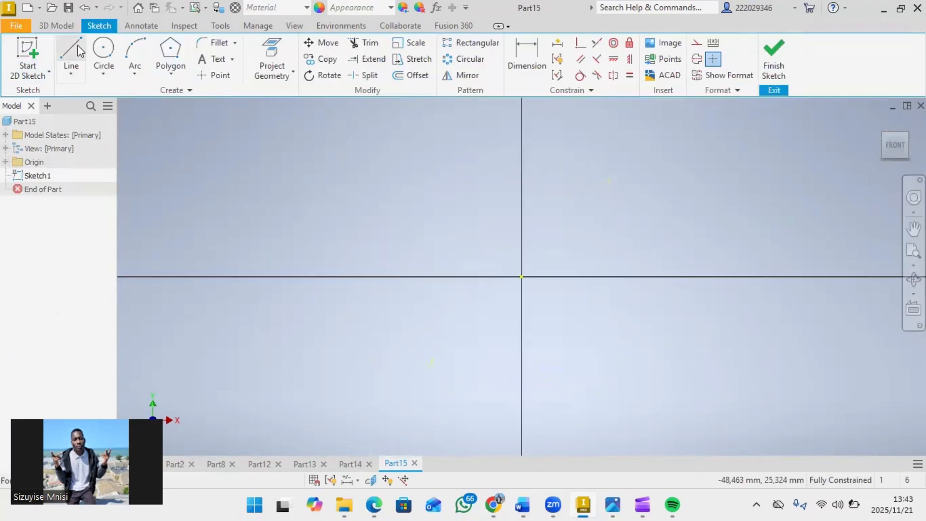
Step: Sketch a vertical line about 14 mm long upward from the origin
click(522, 276)
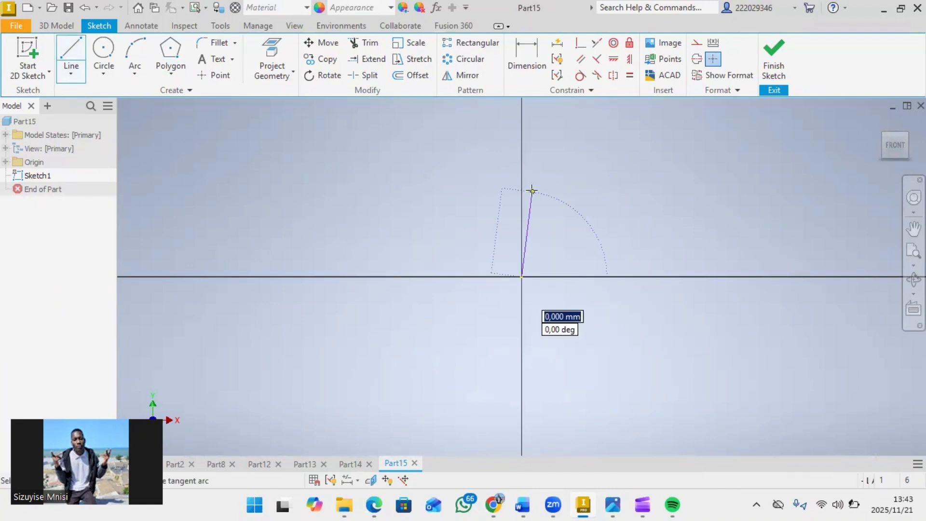
click(522, 145)
right_click(144, 182)
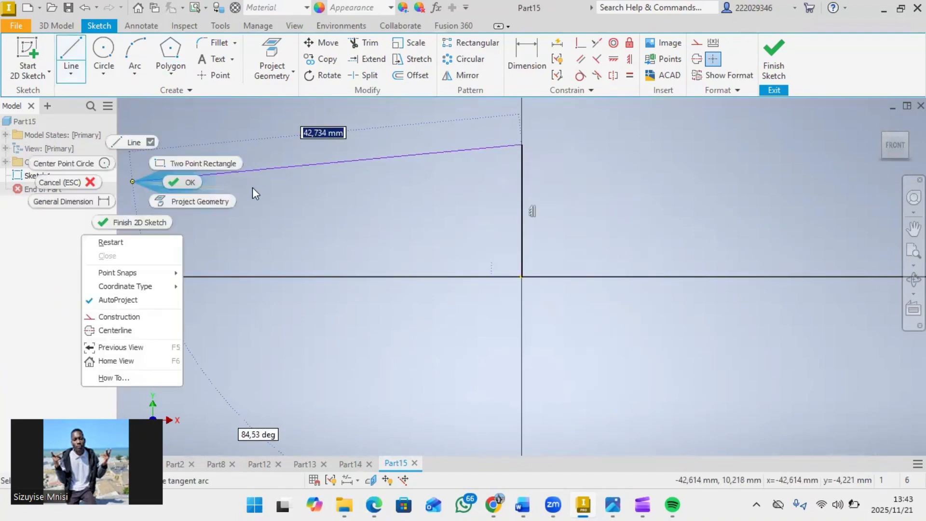
click(184, 182)
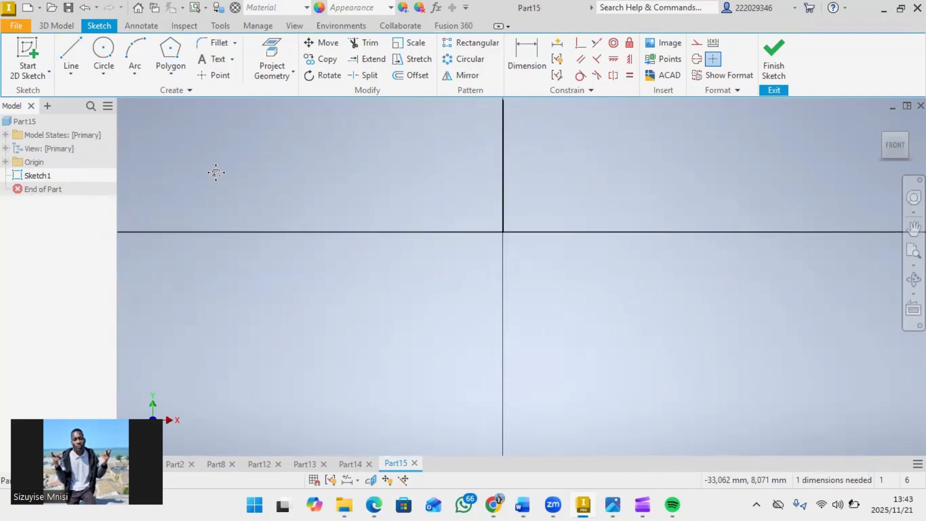
Step: Sketch a 10 mm diameter circle centred on the horizontal axis, about 32 mm left of the vertical line, and finish the sketch
click(103, 49)
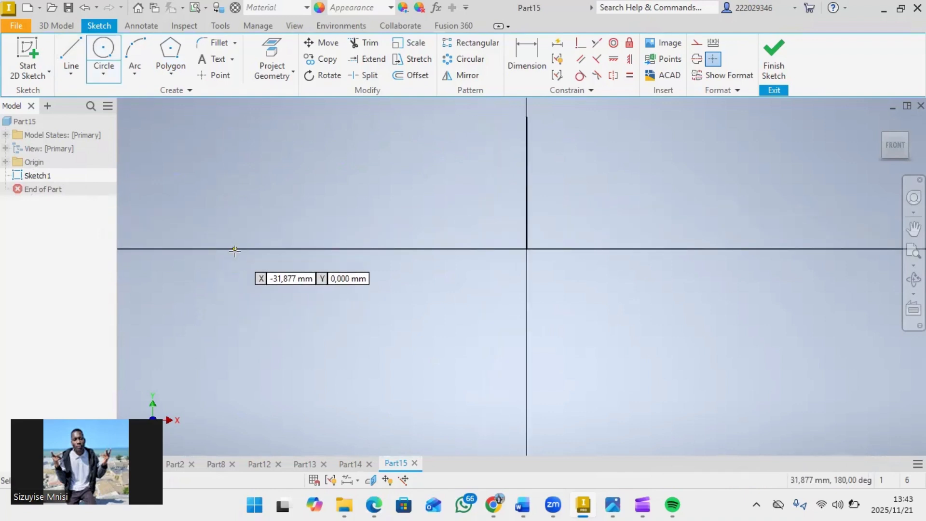
click(237, 249)
text(10)
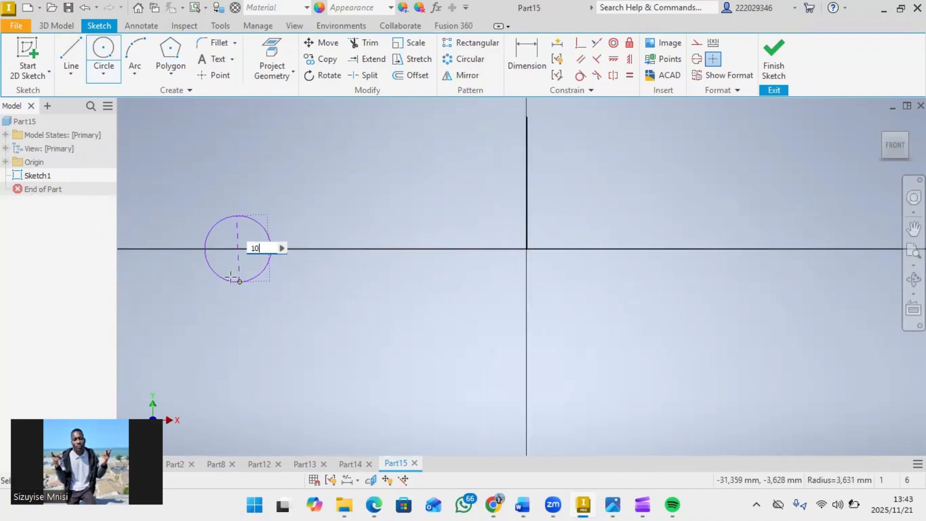
key(Return)
right_click(308, 158)
click(355, 158)
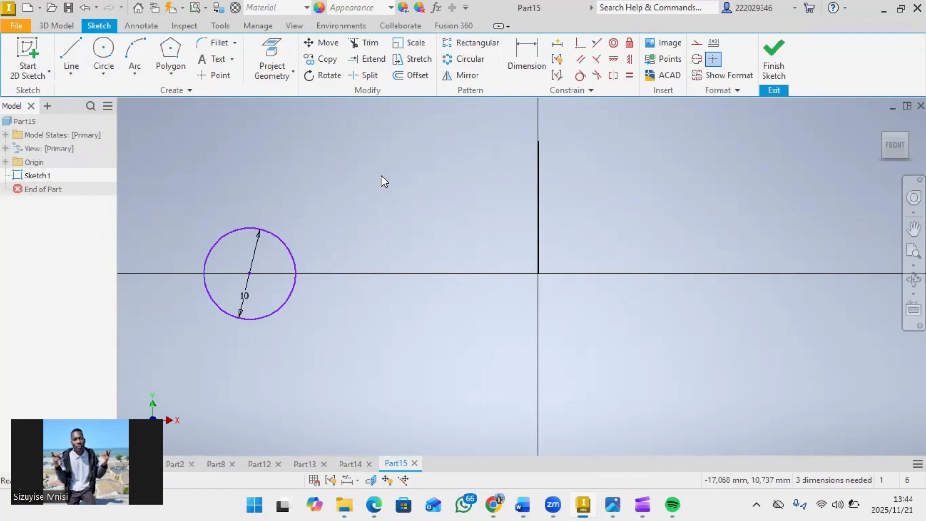
click(774, 54)
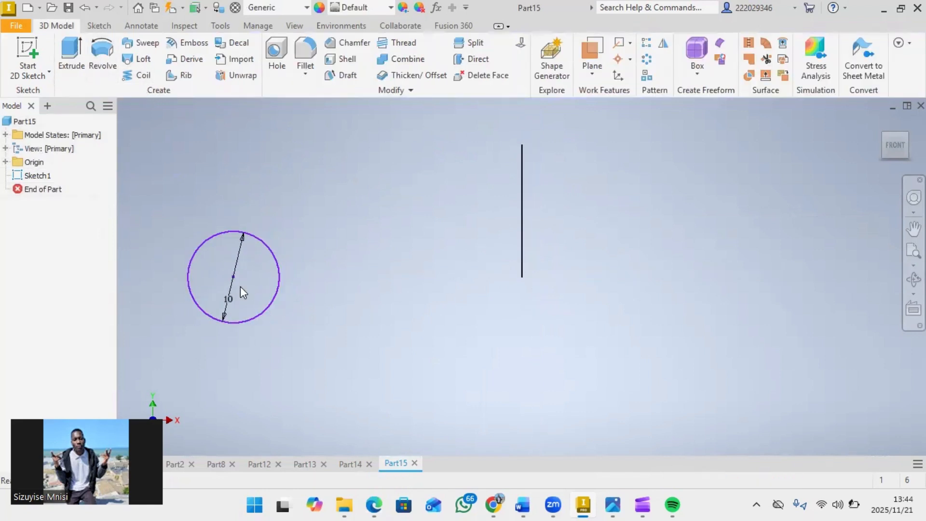
Step: Return to the sketch, dimension the circle's centre 100 mm horizontally from the origin, and finish the sketch
click(85, 8)
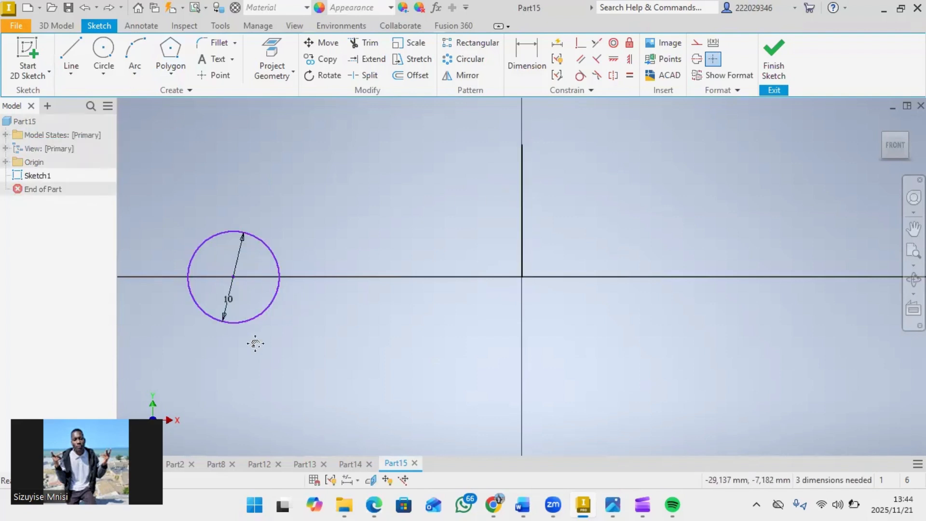
middle_drag(254, 341, 300, 318)
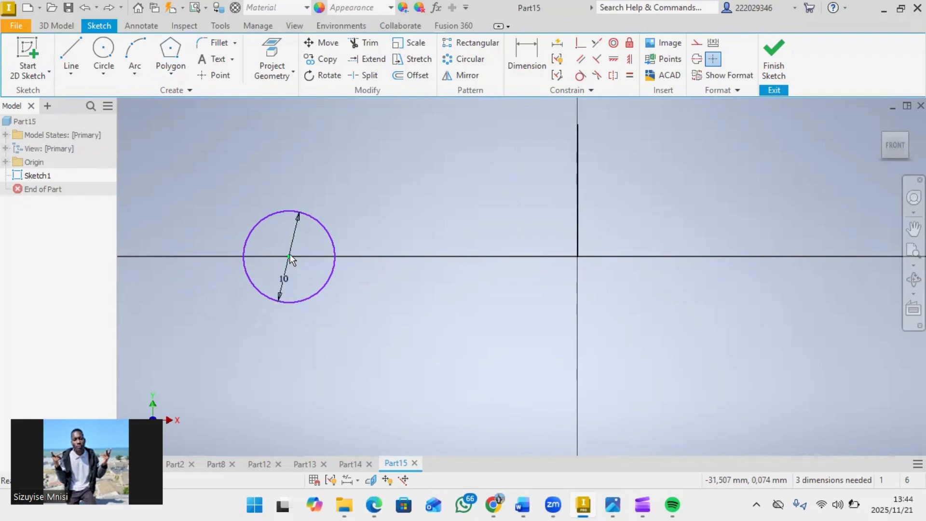
click(526, 73)
click(578, 250)
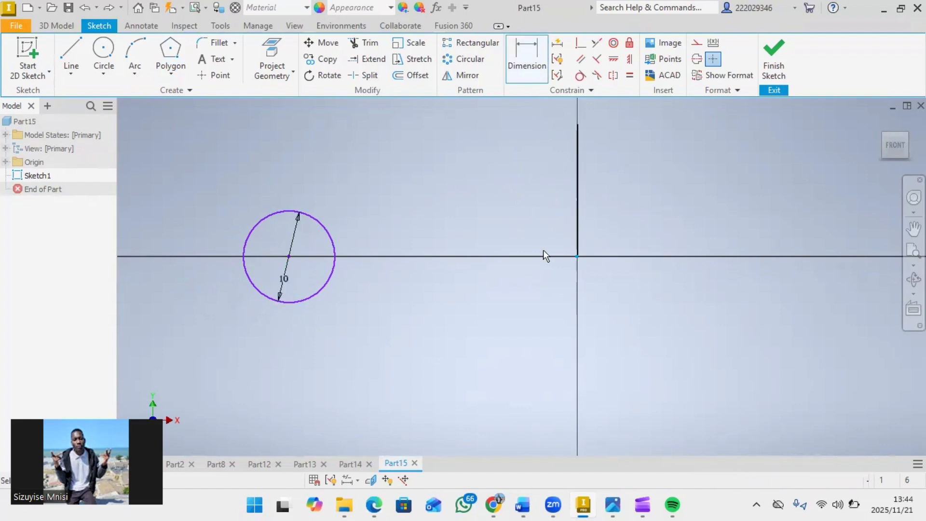
click(286, 255)
click(419, 339)
text(100)
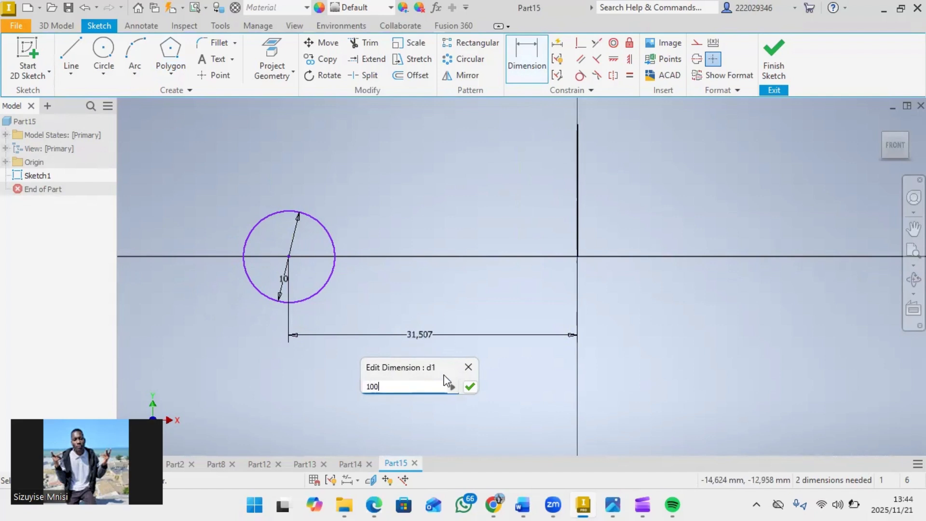
click(469, 386)
scroll(578, 186, up, 3)
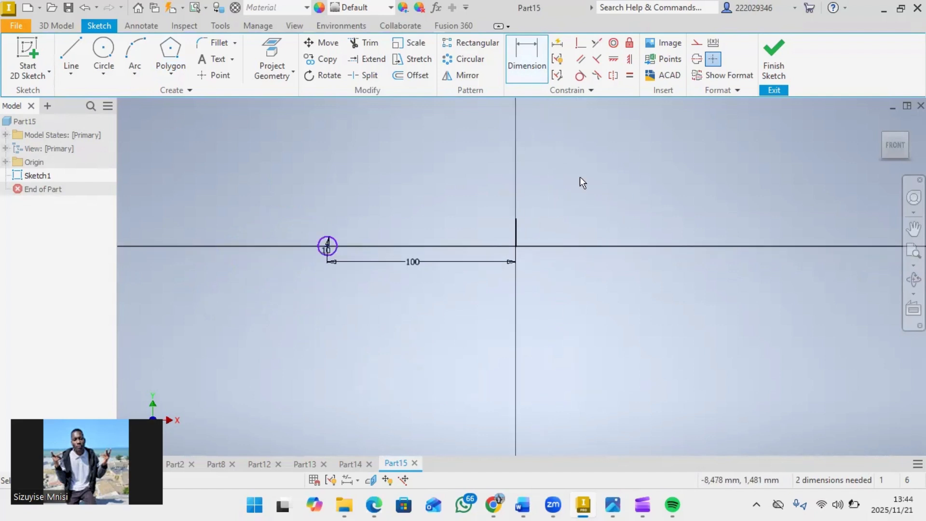
click(773, 58)
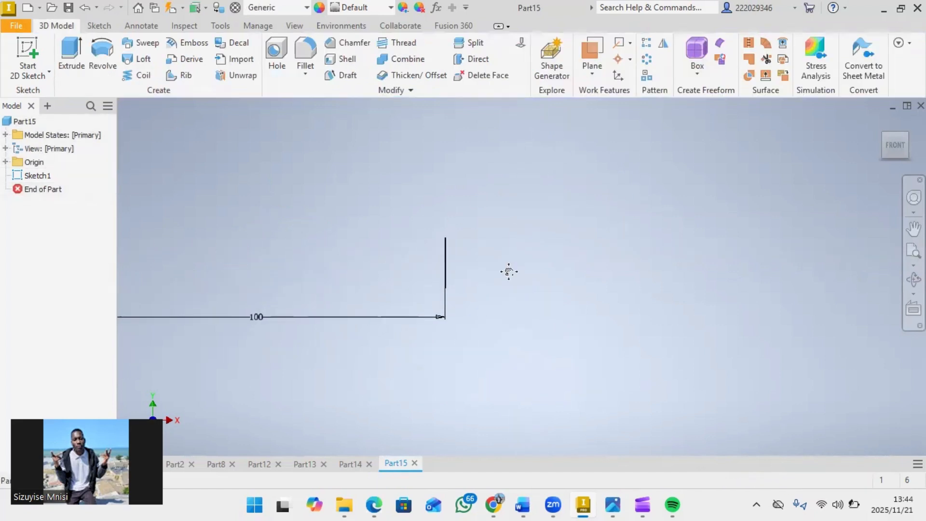
click(143, 75)
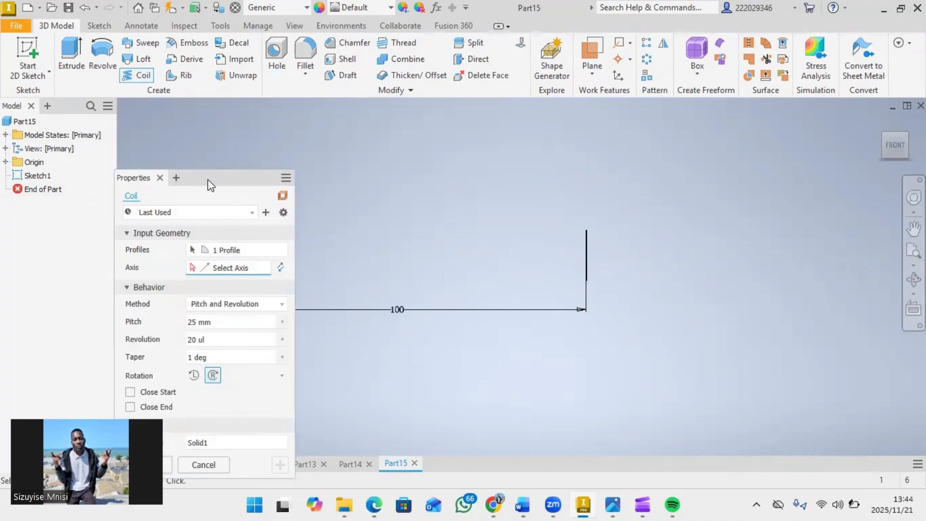
drag(211, 184, 658, 161)
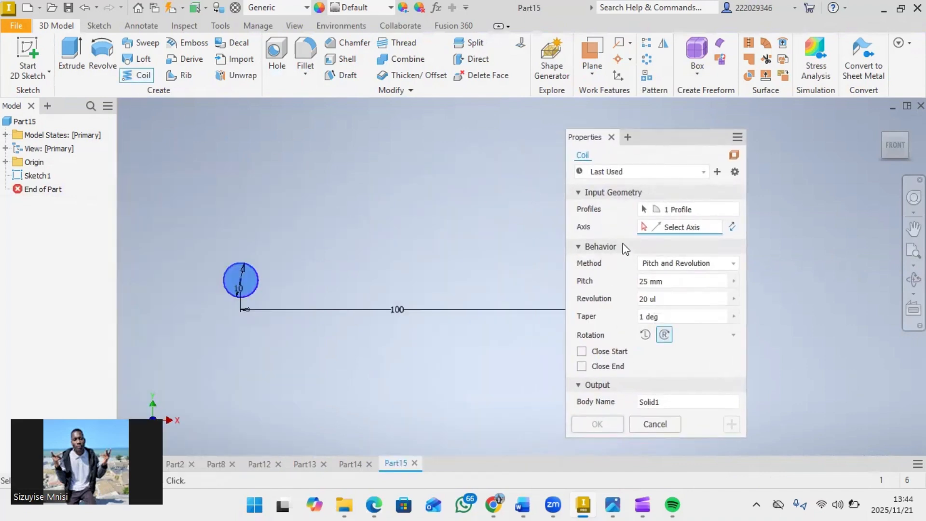
drag(689, 141, 453, 185)
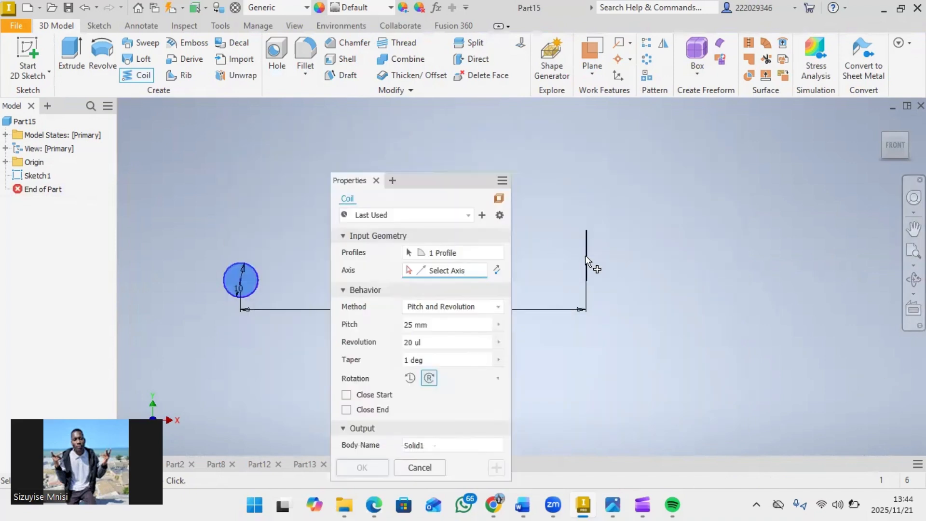
click(589, 261)
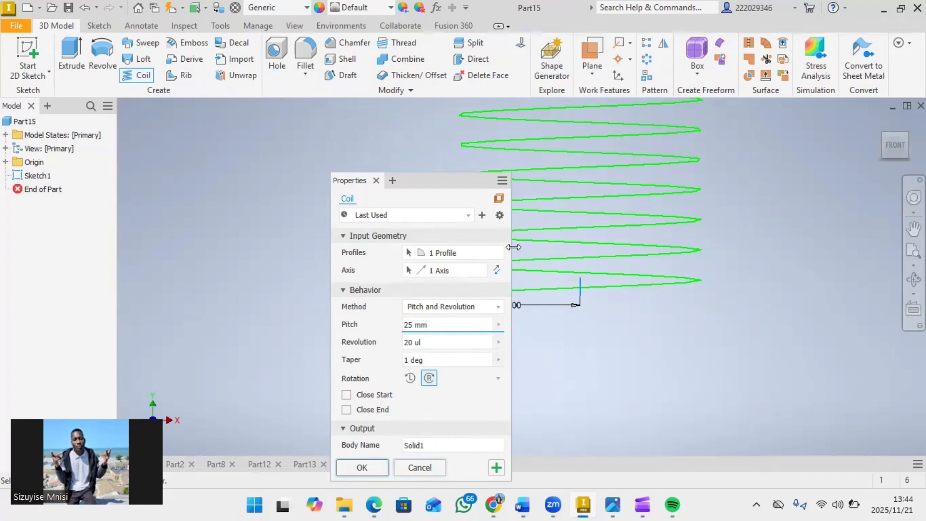
drag(446, 181, 325, 106)
click(308, 395)
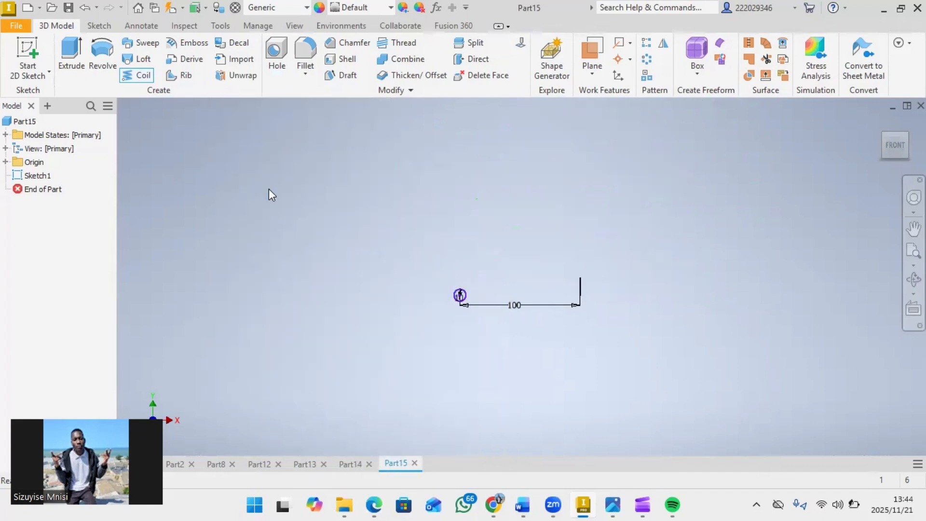
Step: Start a coil of the circle profile with the vertical line as its axis
key(Return)
scroll(464, 294, up, 3)
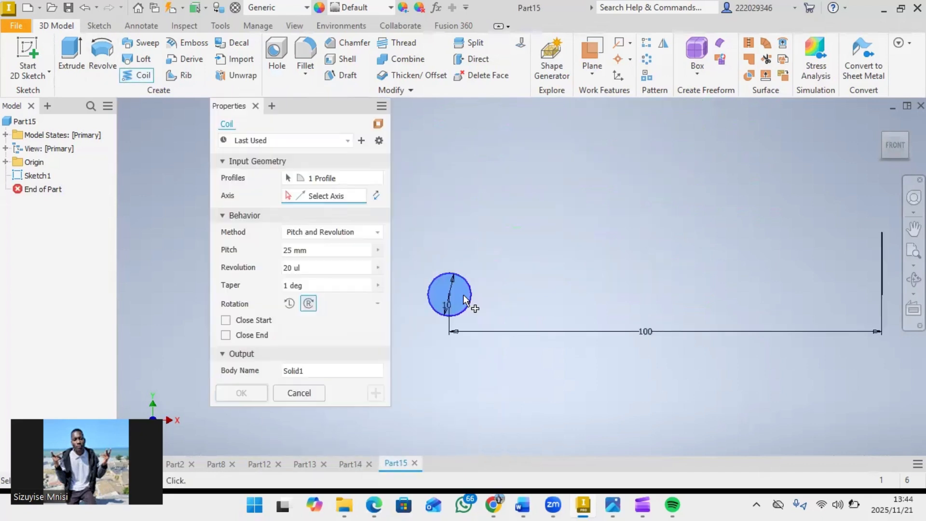
click(736, 278)
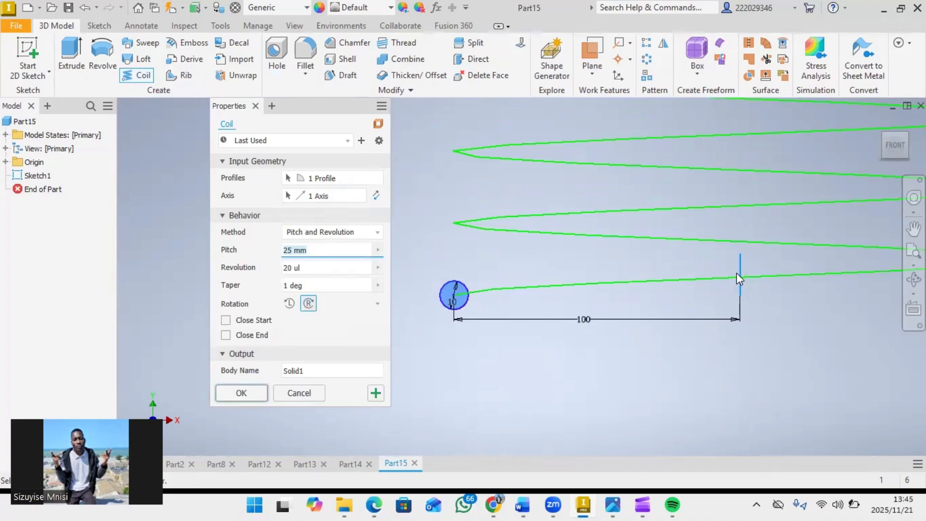
scroll(685, 376, down, 5)
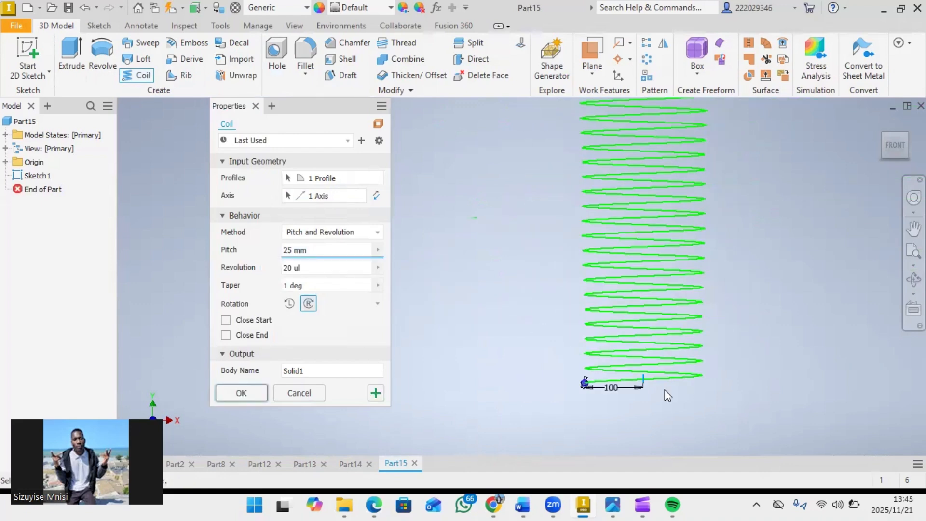
middle_drag(693, 392, 622, 400)
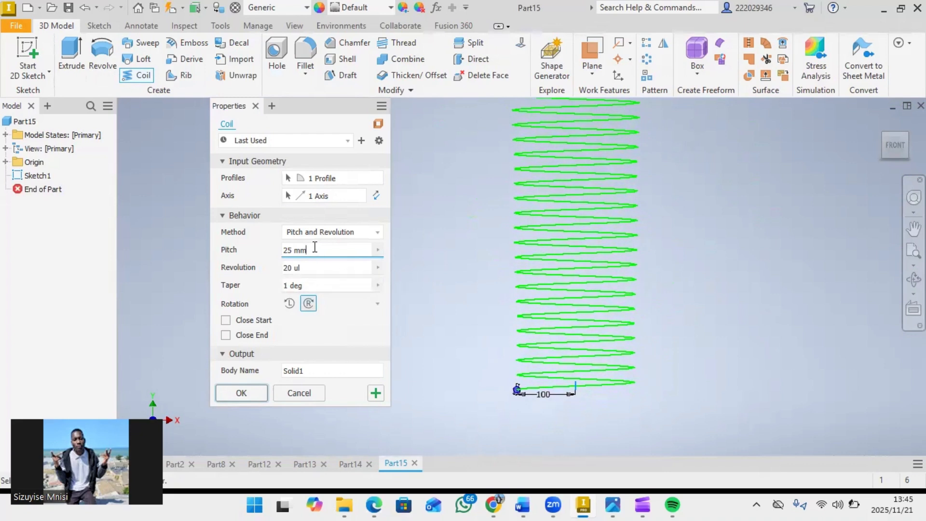
Step: Set the coil's pitch to 50 mm
drag(314, 249, 267, 260)
text(10)
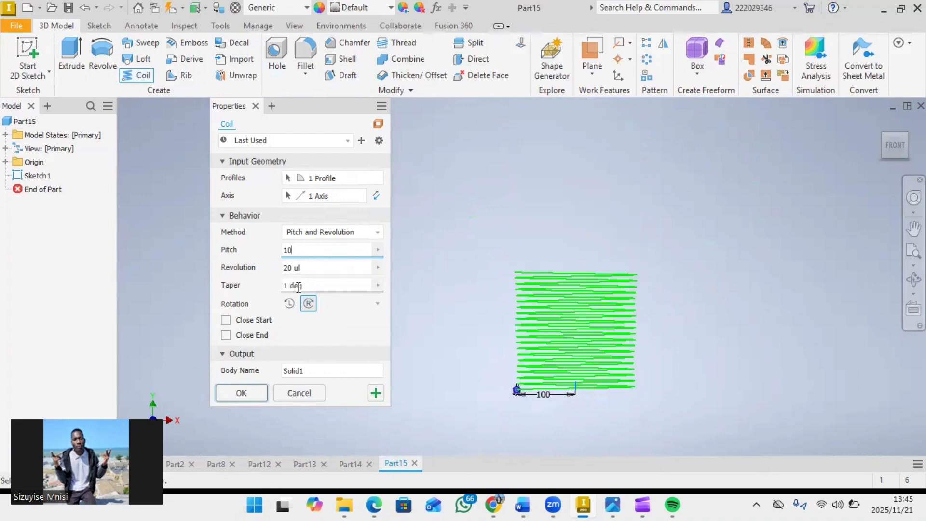
key(BackSpace)
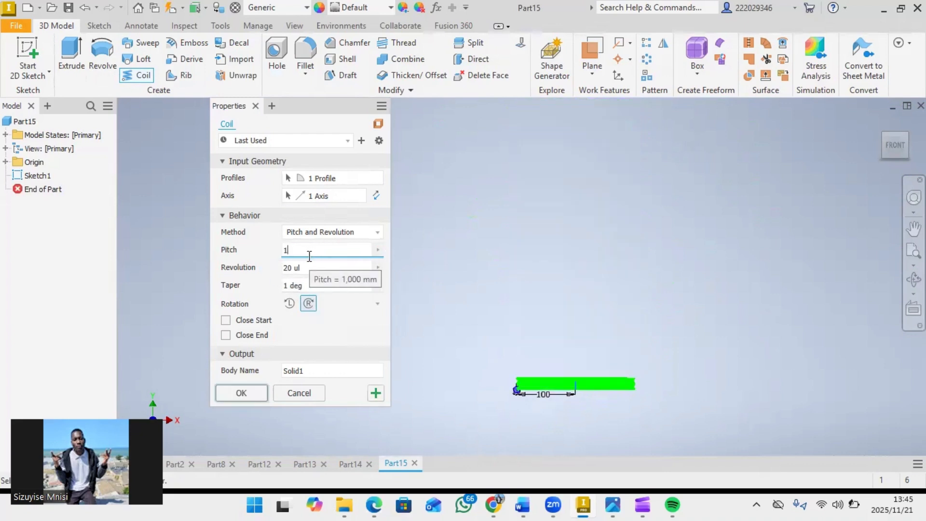
key(BackSpace)
text(50)
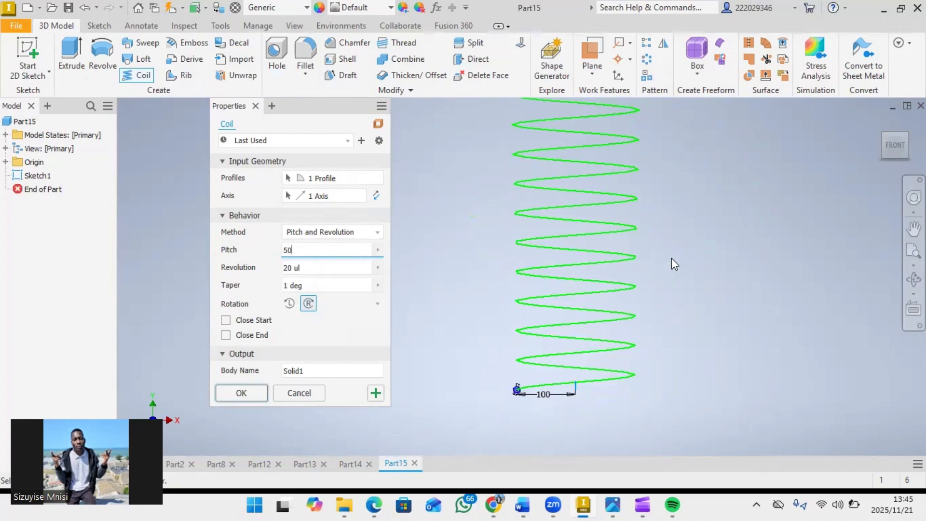
Step: Try 10 revolutions for the coil, then clear the revolution value
scroll(671, 270, up, 5)
scroll(676, 242, down, 3)
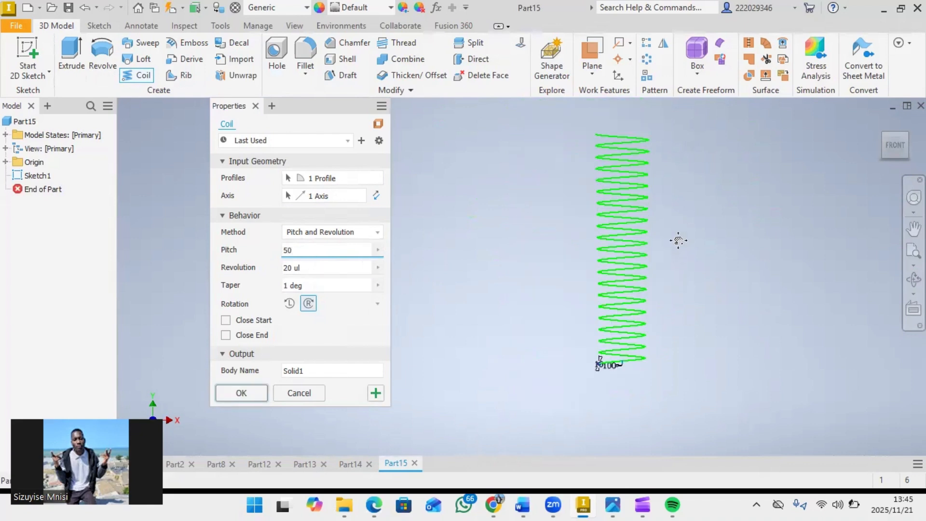
middle_drag(676, 240, 571, 241)
key(Tab)
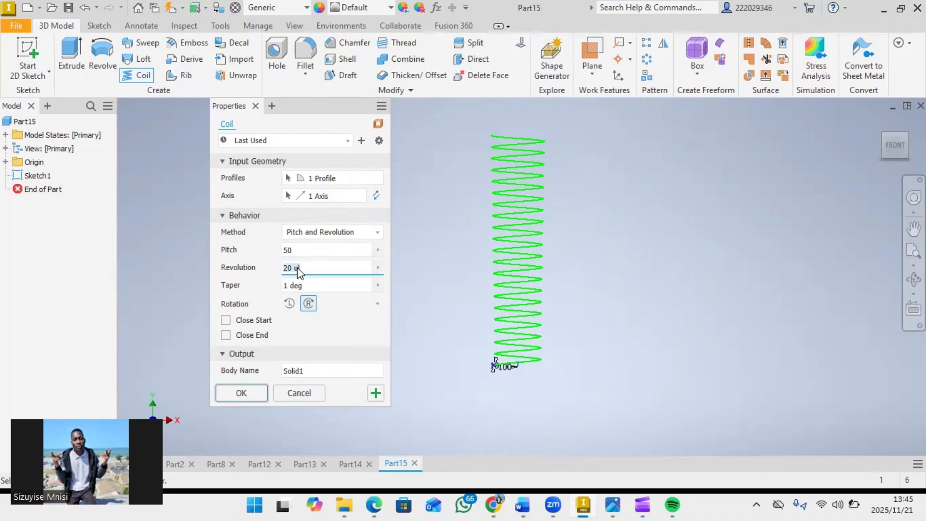
text(10)
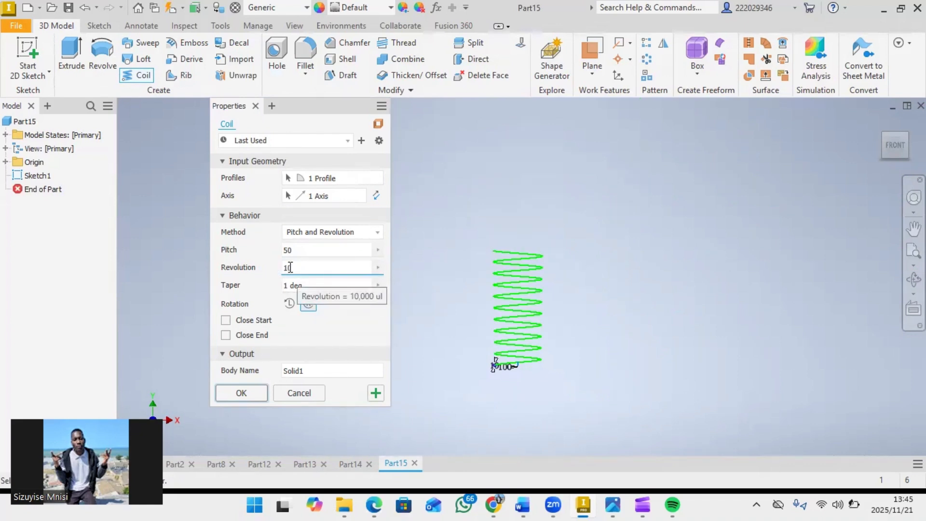
key(BackSpace)
key(BackSpace)
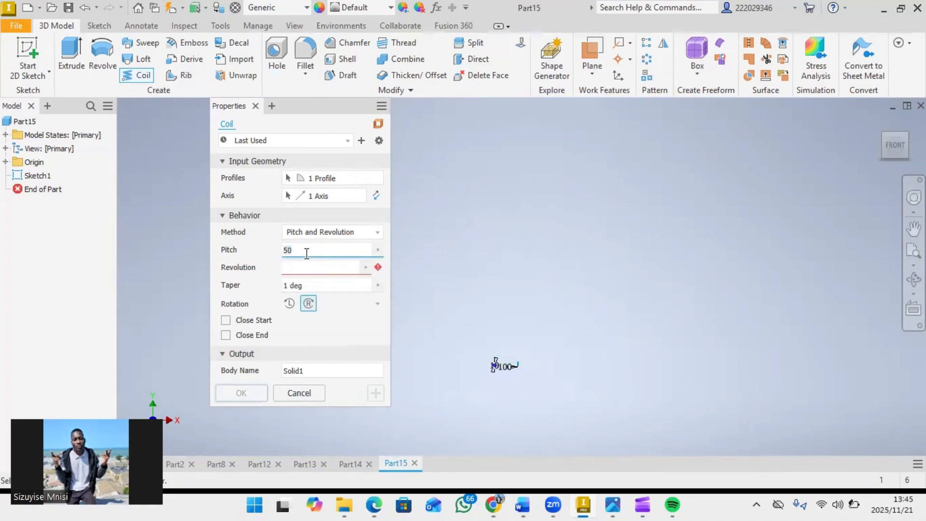
Step: Set the coil's pitch to 10 mm and its number of revolutions to 5
key(BackSpace)
text(10)
scroll(507, 367, down, 5)
middle_drag(505, 377, 530, 278)
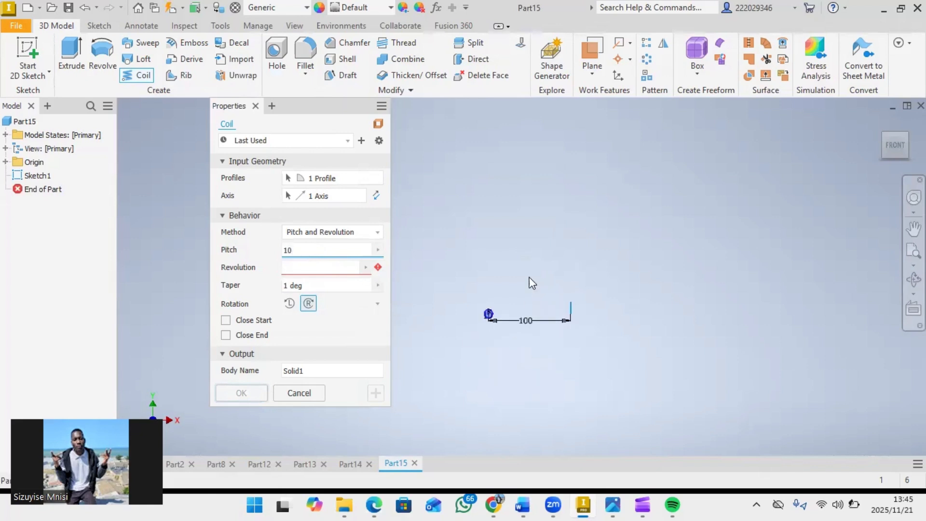
click(293, 268)
text(5)
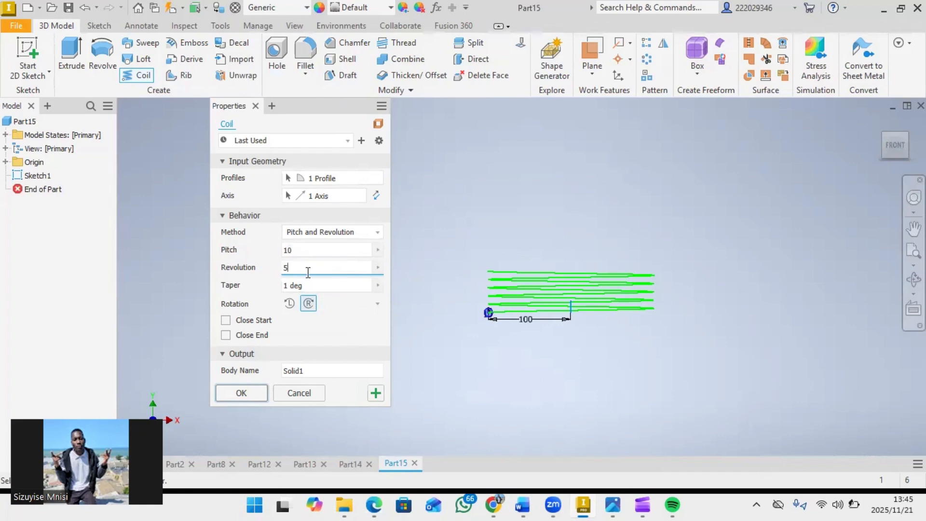
scroll(546, 288, down, 3)
scroll(521, 294, up, 3)
scroll(464, 308, down, 3)
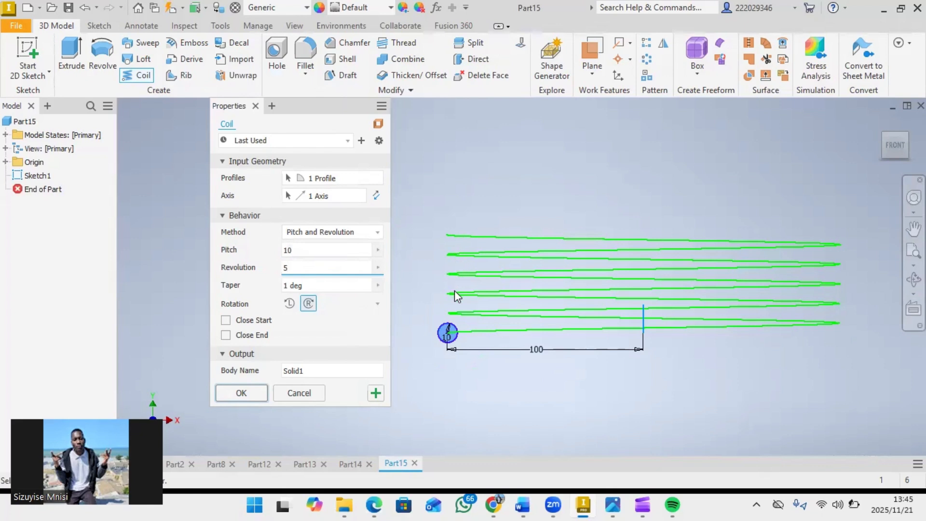
Step: Try a pitch of 1 mm for the coil and inspect the preview beside the circle profile
click(310, 250)
key(BackSpace)
key(BackSpace)
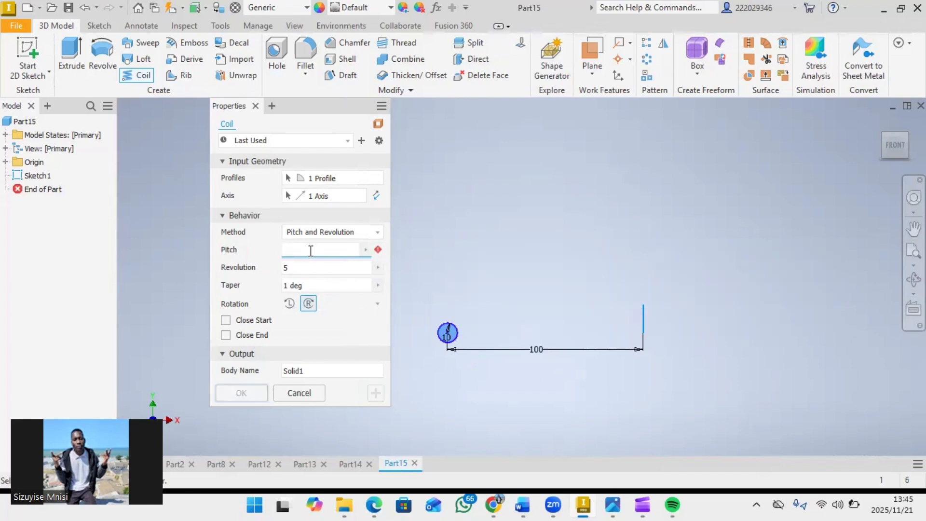
text(5)
key(BackSpace)
text(1)
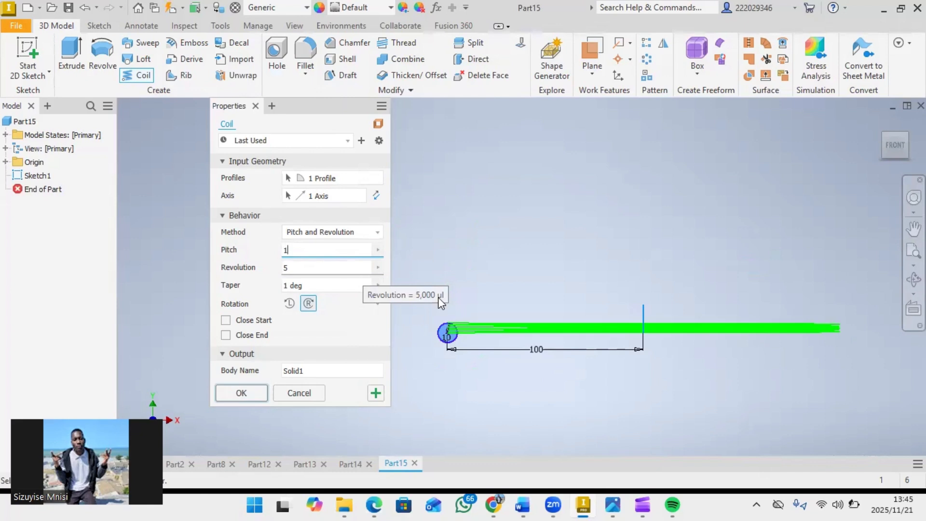
scroll(504, 304, down, 3)
middle_drag(495, 296, 531, 311)
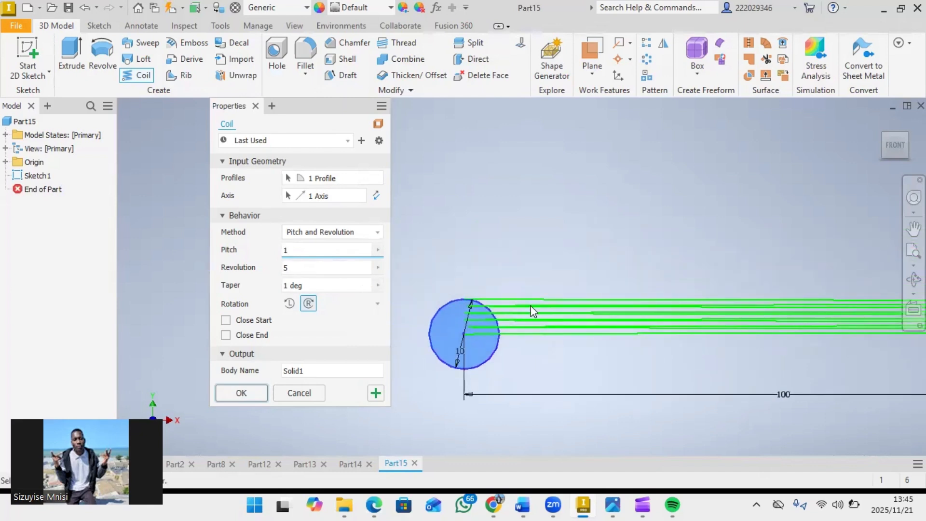
Step: Set the coil's pitch to 20 mm and check the spacing of the previewed turns
key(BackSpace)
text(20)
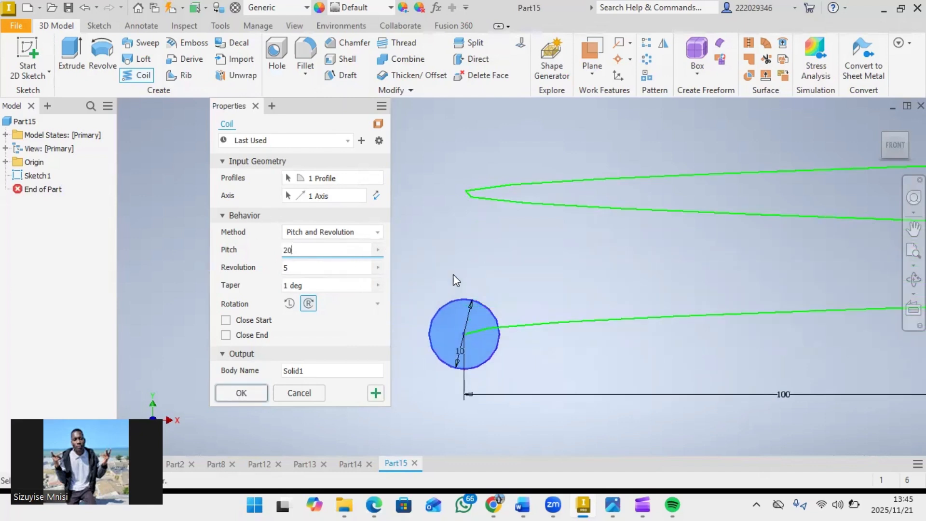
scroll(512, 264, up, 4)
scroll(578, 310, down, 1)
middle_drag(579, 309, 553, 370)
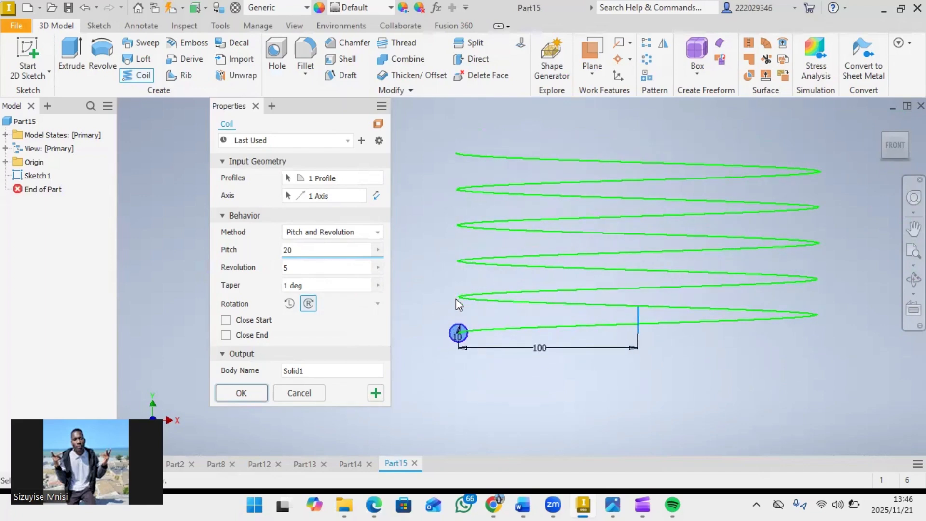
middle_drag(539, 413, 498, 367)
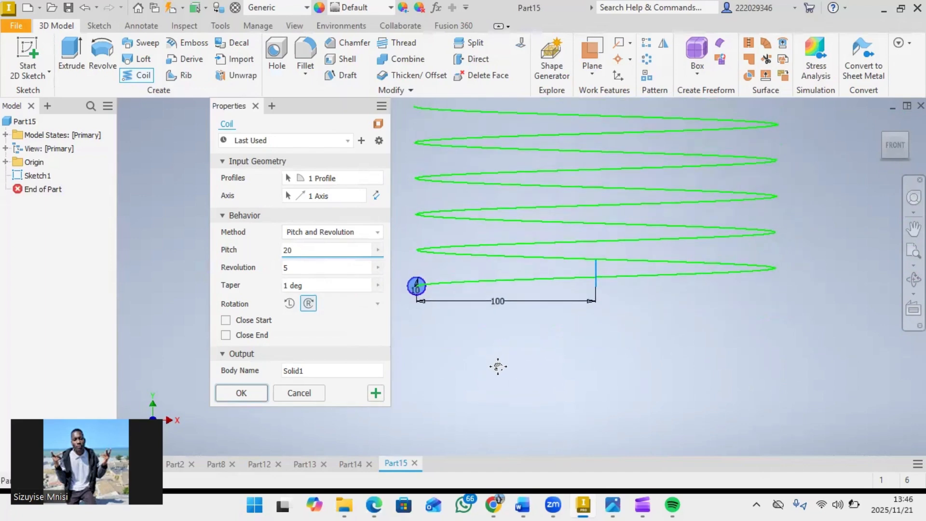
Step: Set the coil's number of revolutions to 20
scroll(498, 367, down, 3)
click(301, 268)
key(BackSpace)
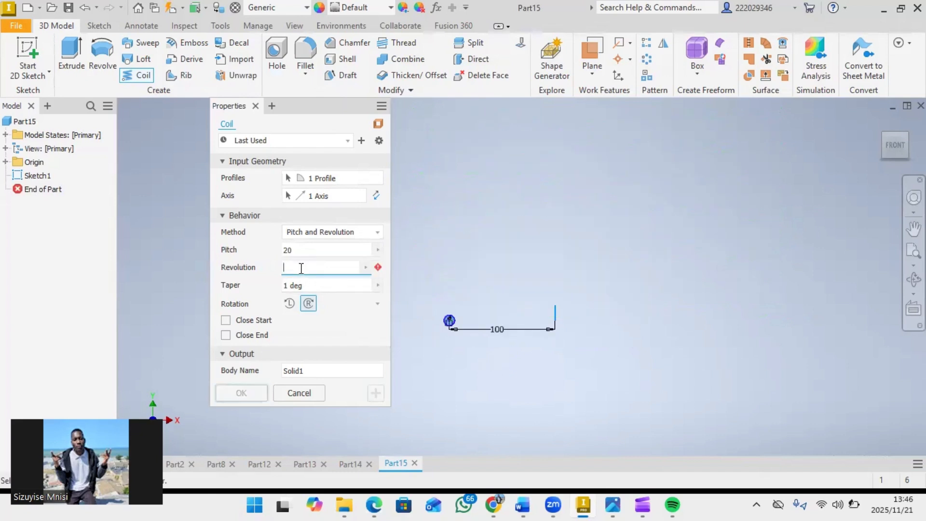
text(1)
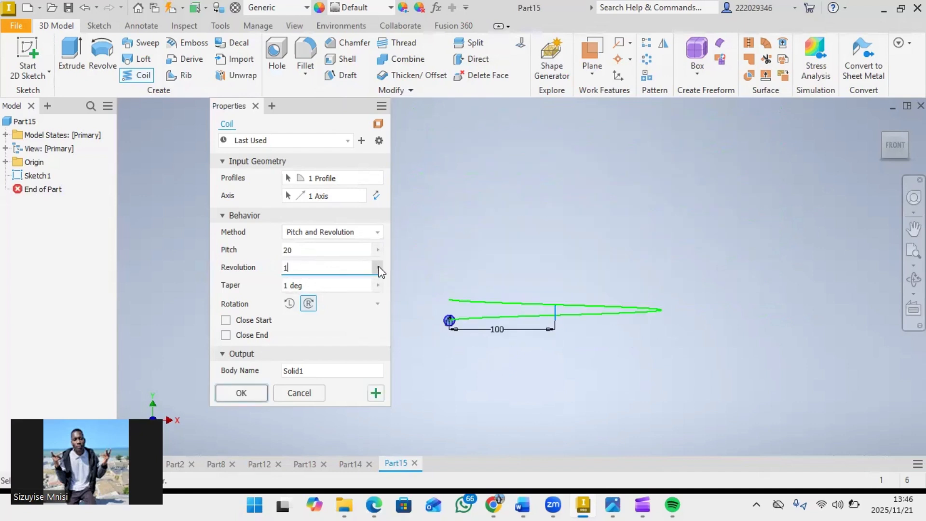
key(BackSpace)
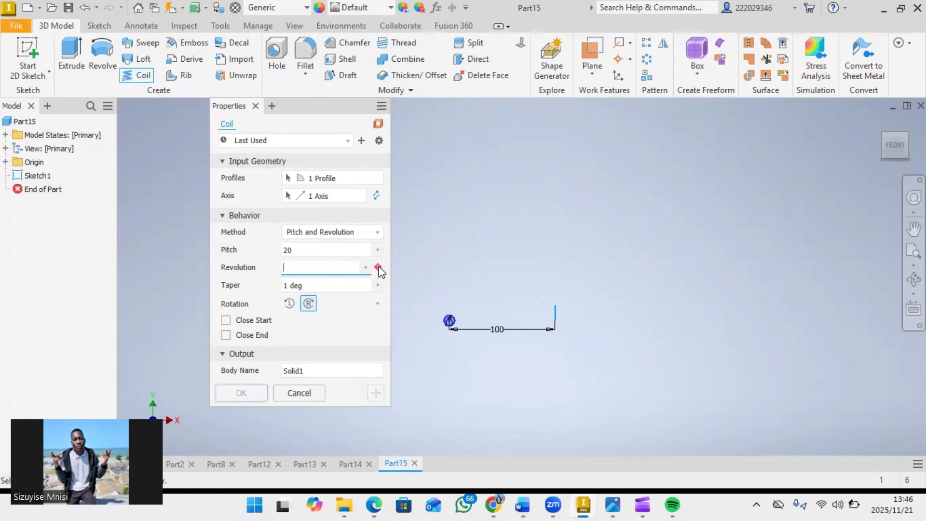
text(20)
scroll(521, 283, up, 3)
scroll(463, 265, down, 5)
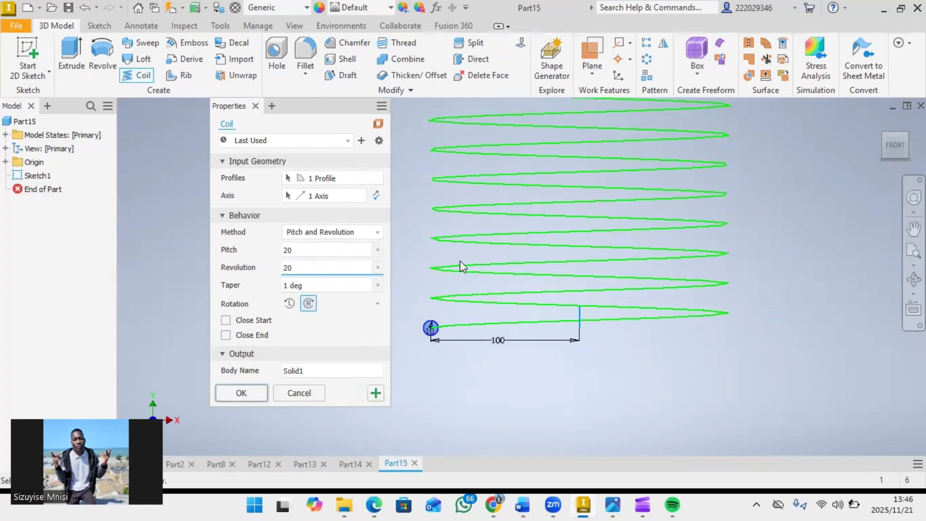
Step: Try a taper of 3 degrees on the coil and inspect the preview
click(324, 285)
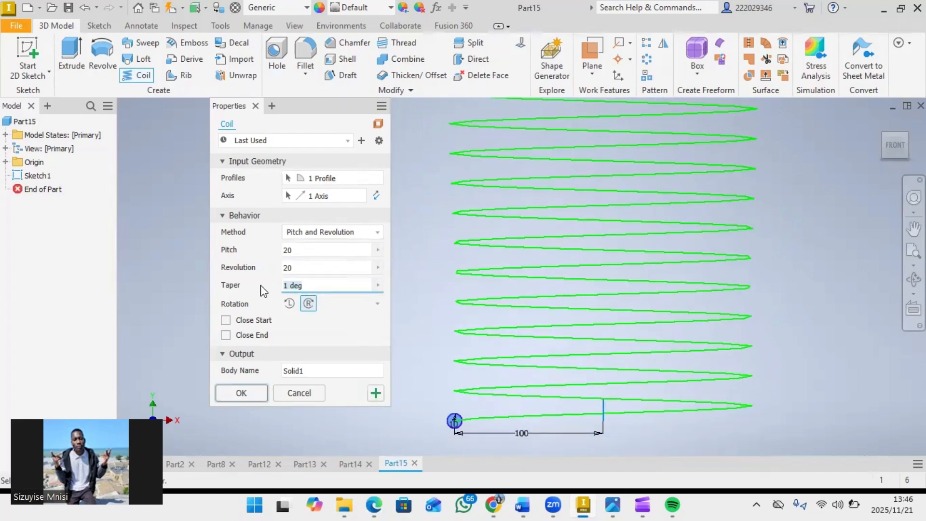
text(0)
key(BackSpace)
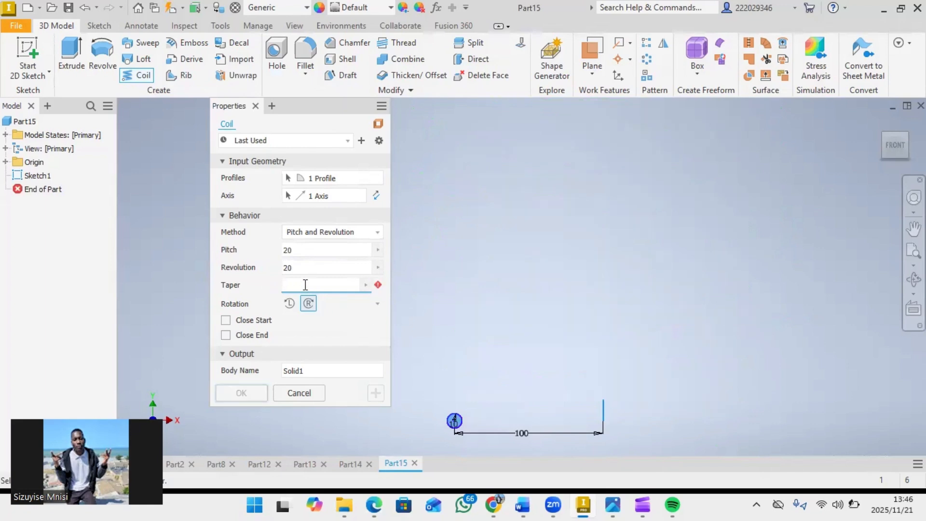
text(2)
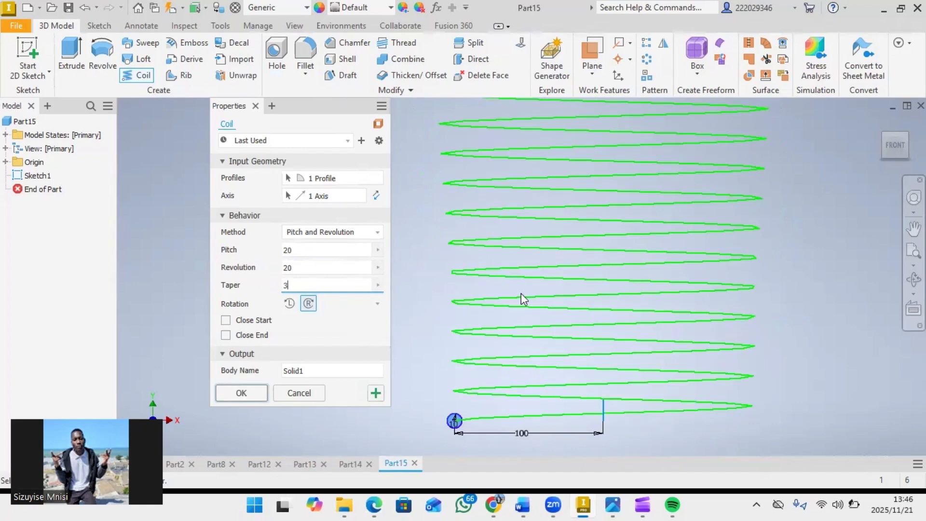
scroll(522, 293, up, 8)
scroll(522, 293, down, 3)
key(BackSpace)
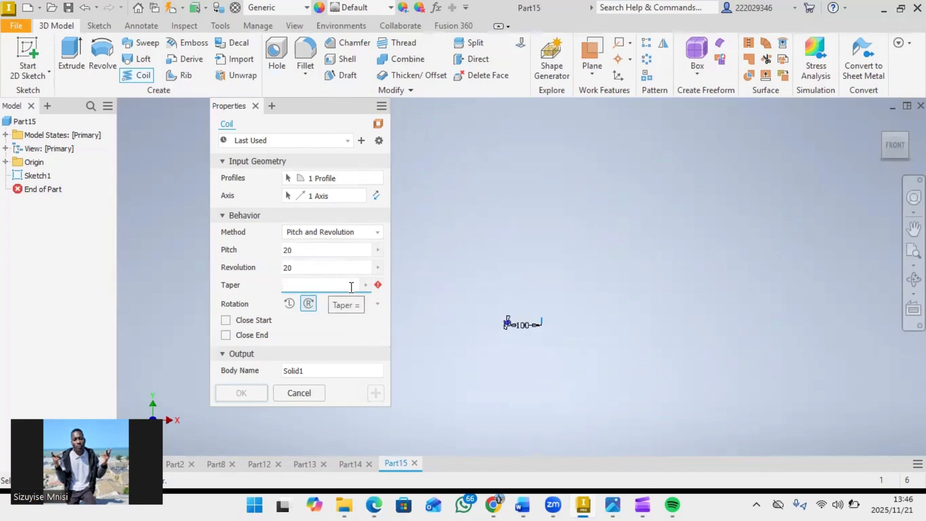
Step: Try a taper of 30 degrees on the coil
text(30)
scroll(528, 289, down, 3)
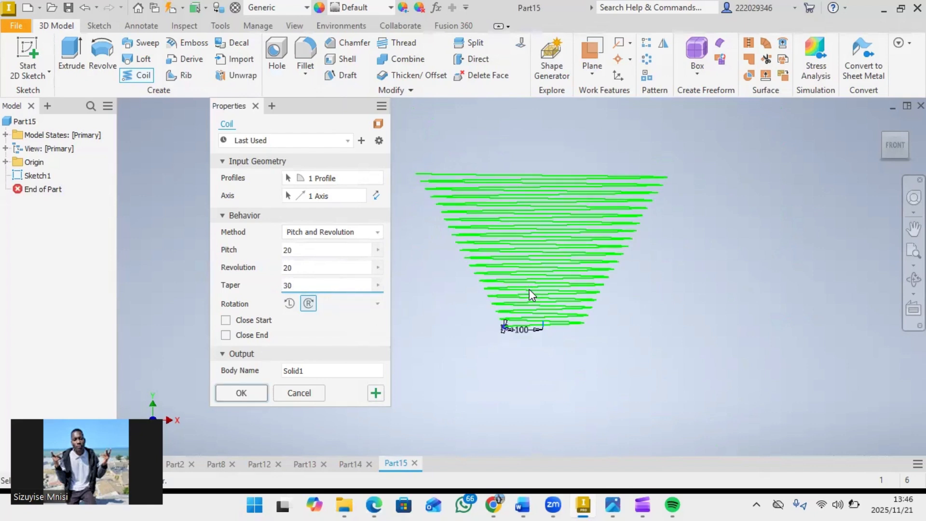
scroll(529, 288, up, 5)
Step: Set the coil's taper to 1 degree and create the coil
key(BackSpace)
key(BackSpace)
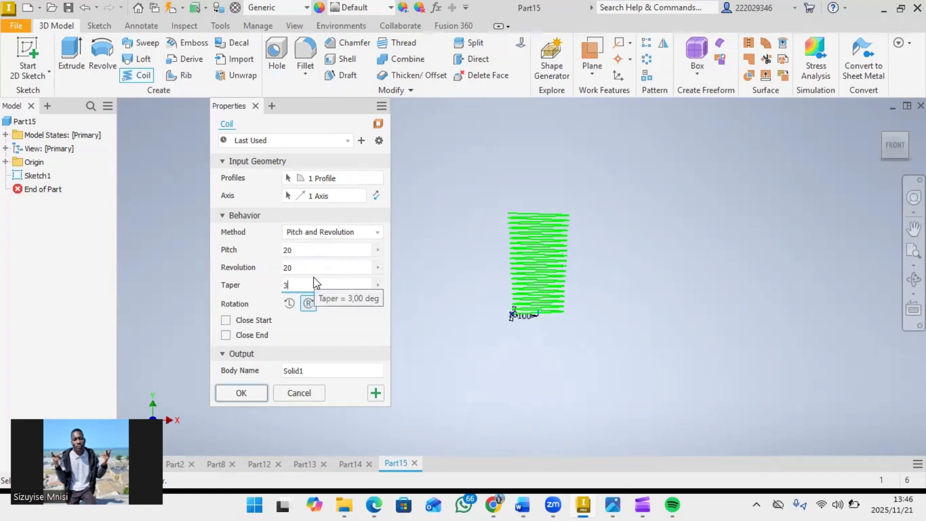
text(1)
click(239, 393)
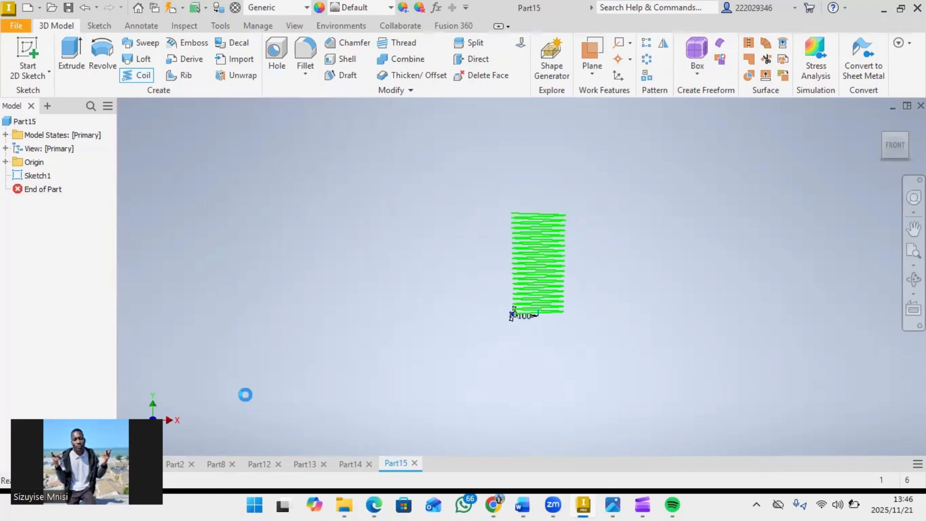
scroll(639, 281, down, 6)
scroll(563, 365, up, 1)
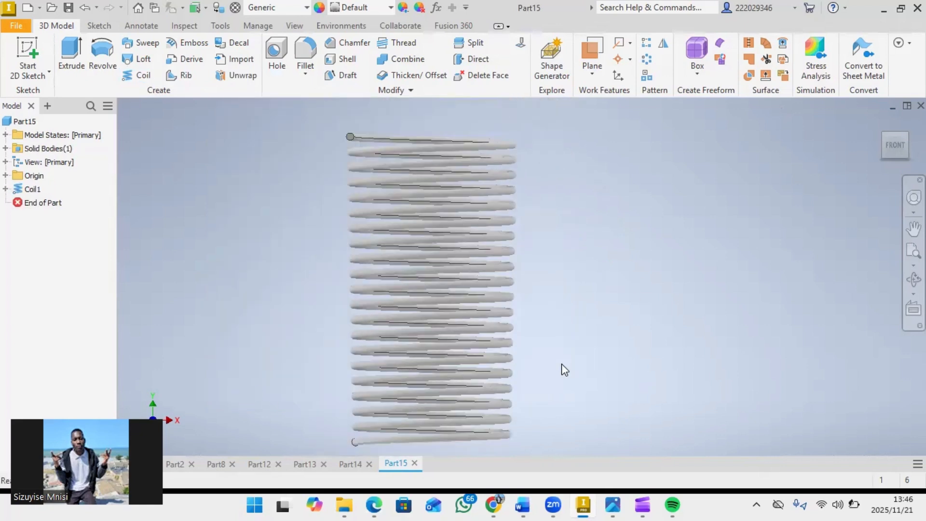
middle_drag(561, 364, 589, 332)
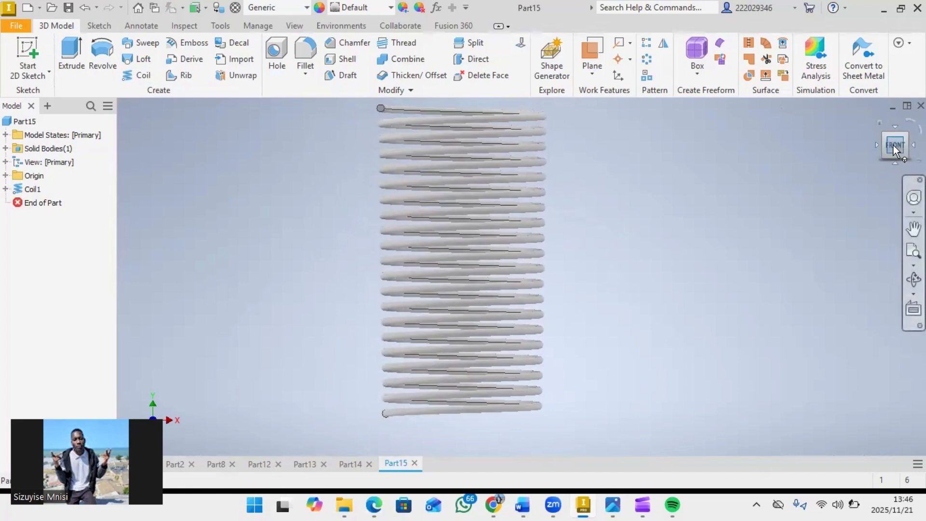
mouse_move(893, 146)
mouse_down()
mouse_move(874, 145)
mouse_move(866, 89)
mouse_move(892, 144)
mouse_move(898, 124)
mouse_move(892, 138)
mouse_up()
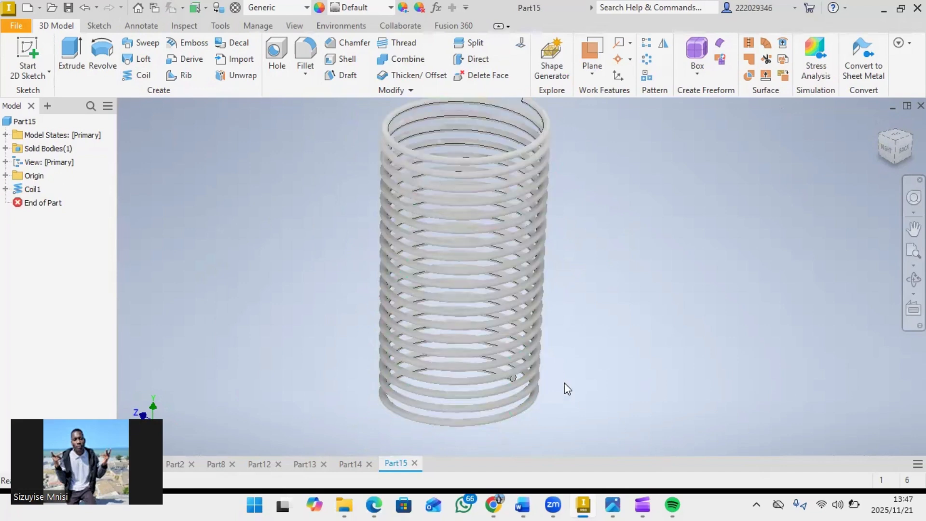
mouse_move(574, 495)
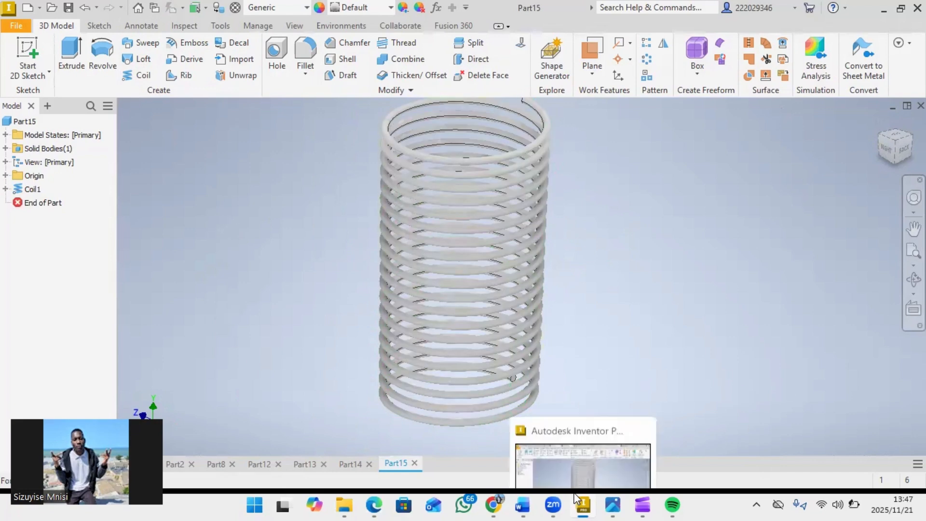